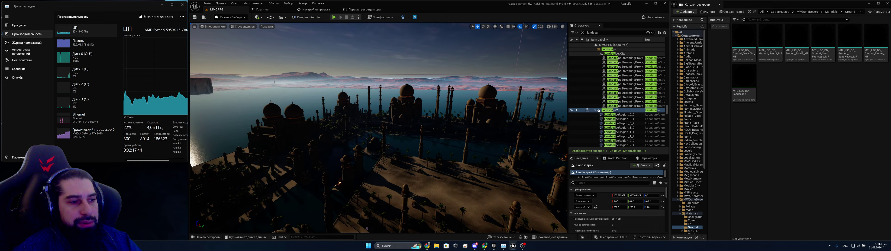
# - Inspect the domed city, the square water area and the surrounding red desert landscape from several distances
pyautogui.moveTo(378, 127); pyautogui.dragTo(255, 139, button='right')
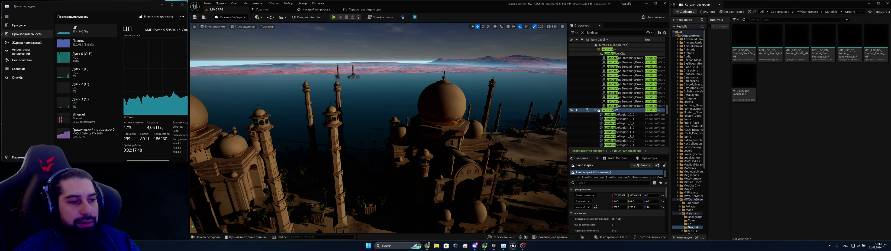
pyautogui.moveTo(378, 128); pyautogui.dragTo(605, 158, button='right')
pyautogui.press('s')
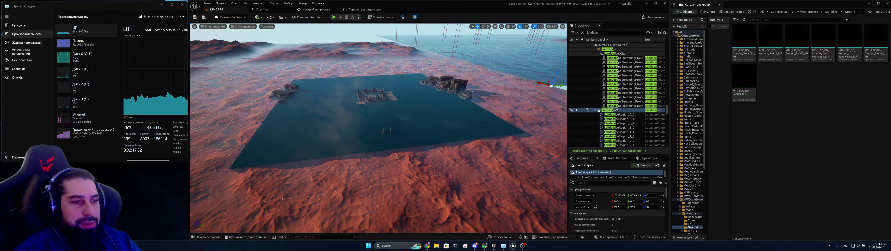
pyautogui.moveTo(378, 128); pyautogui.dragTo(461, 129, button='right')
pyautogui.press('a')
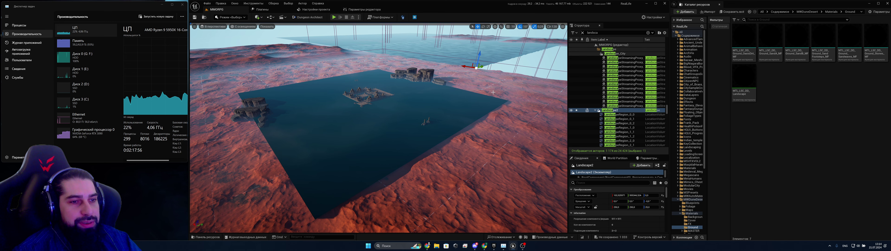
pyautogui.moveTo(379, 128); pyautogui.dragTo(374, 128, button='right')
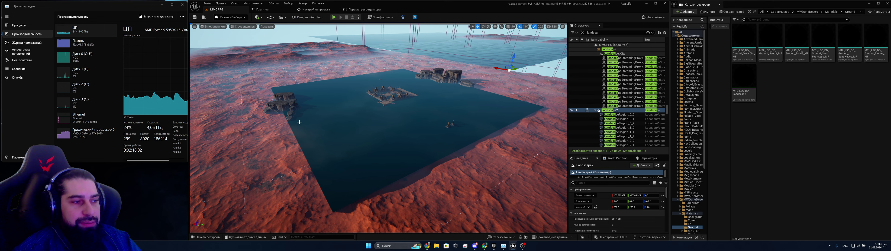
pyautogui.moveTo(321, 102); pyautogui.dragTo(295, 94, button='right')
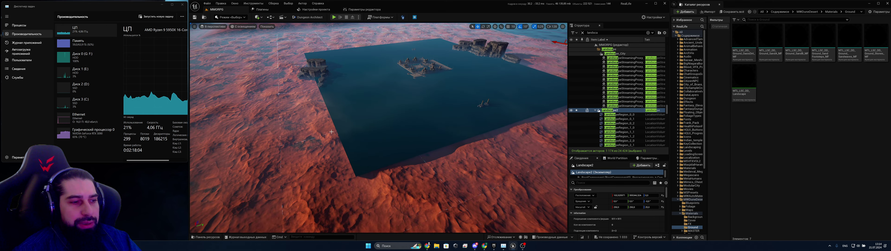
pyautogui.moveTo(434, 150); pyautogui.dragTo(556, 147, button='right')
pyautogui.moveTo(429, 134); pyautogui.dragTo(425, 125, button='right')
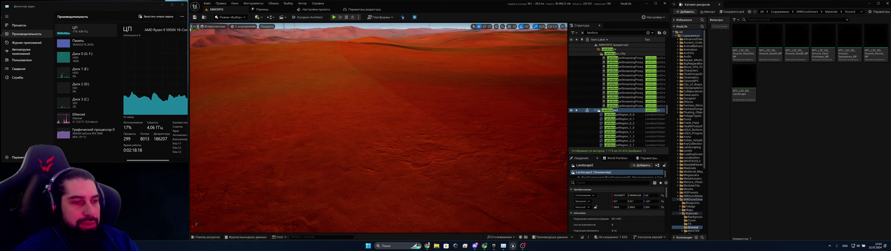
pyautogui.moveTo(425, 125); pyautogui.dragTo(485, 121, button='right')
pyautogui.moveTo(426, 118); pyautogui.dragTo(426, 116, button='right')
pyautogui.moveTo(490, 39); pyautogui.dragTo(490, 39, button='right')
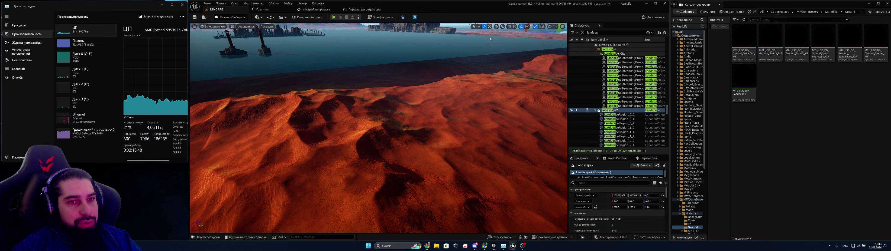
pyautogui.click(525, 37)
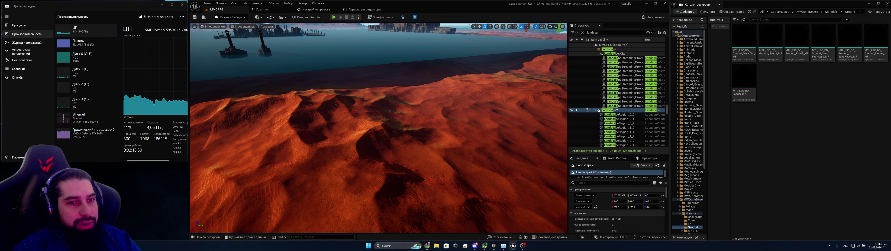
pyautogui.moveTo(426, 116); pyautogui.dragTo(426, 116, button='right')
pyautogui.moveTo(525, 39); pyautogui.dragTo(525, 39, button='right')
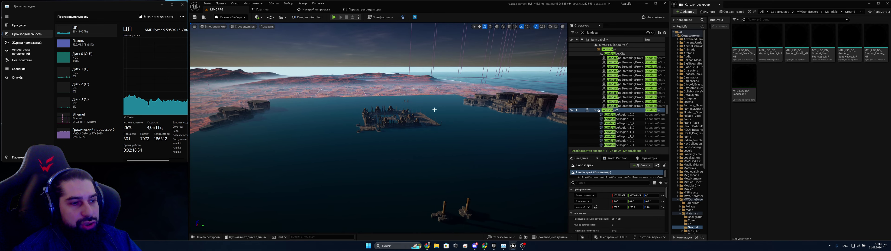
pyautogui.moveTo(524, 39); pyautogui.dragTo(525, 39, button='right')
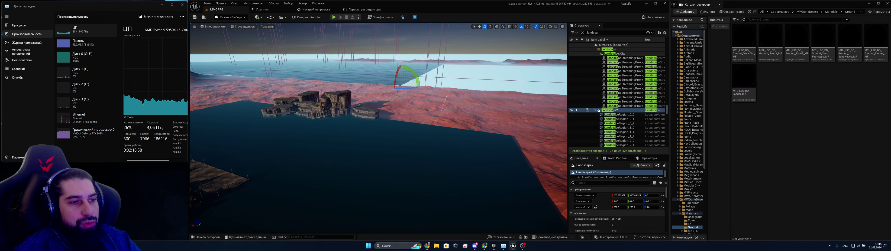
pyautogui.moveTo(525, 39); pyautogui.dragTo(525, 39, button='right')
pyautogui.moveTo(434, 108); pyautogui.dragTo(433, 108, button='right')
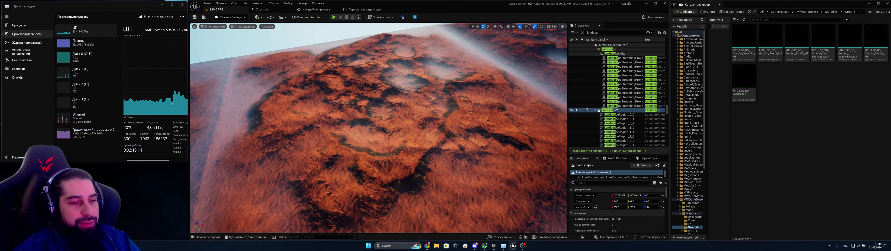
# - Deselect the landscape and examine the terrain tiles, water area and empty regions around the map from high above
pyautogui.press('Escape')
pyautogui.moveTo(351, 122); pyautogui.dragTo(351, 121, button='right')
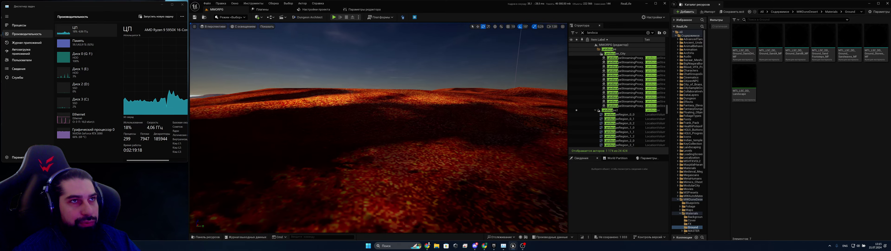
pyautogui.moveTo(351, 121); pyautogui.dragTo(450, 118, button='right')
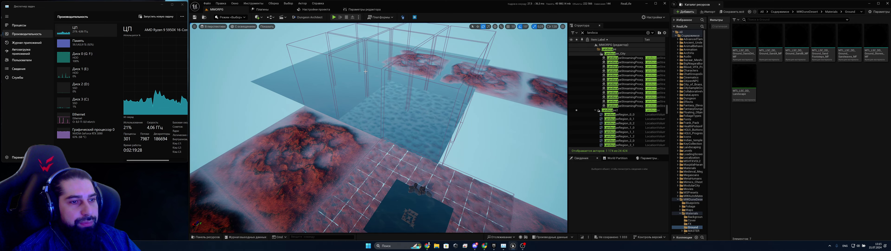
pyautogui.moveTo(367, 66)
pyautogui.mouseDown(button='right')
pyautogui.moveTo(395, 66)
pyautogui.moveTo(305, 68)
pyautogui.moveTo(356, 68)
pyautogui.mouseUp(button='right')
pyautogui.moveTo(462, 104); pyautogui.dragTo(561, 103, button='right')
pyautogui.press('s')
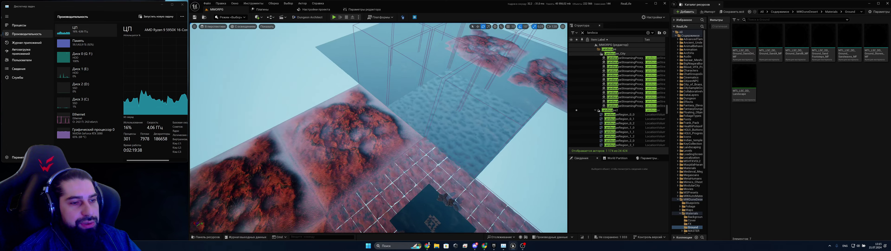
pyautogui.moveTo(379, 128)
pyautogui.mouseDown(button='right')
pyautogui.moveTo(398, 153)
pyautogui.moveTo(387, 173)
pyautogui.moveTo(372, 123)
pyautogui.mouseUp(button='right')
pyautogui.press('w')
pyautogui.moveTo(328, 62); pyautogui.dragTo(324, 69, button='right')
pyautogui.press('s')
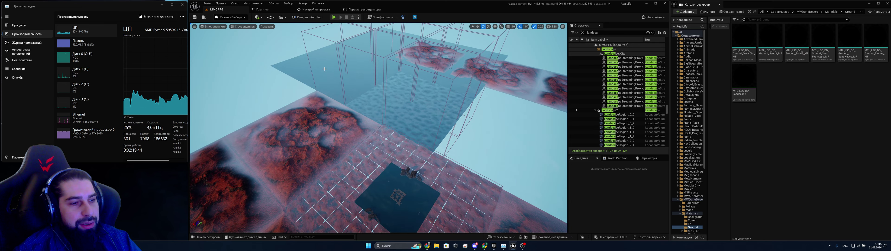
pyautogui.moveTo(480, 139); pyautogui.dragTo(529, 168, button='right')
pyautogui.press('a')
pyautogui.press('w')
pyautogui.moveTo(406, 163)
pyautogui.mouseDown(button='right')
pyautogui.moveTo(405, 91)
pyautogui.moveTo(410, 167)
pyautogui.moveTo(413, 156)
pyautogui.mouseUp(button='right')
pyautogui.press('w')
pyautogui.press('w')
pyautogui.press('s')
pyautogui.moveTo(389, 197); pyautogui.dragTo(390, 131, button='right')
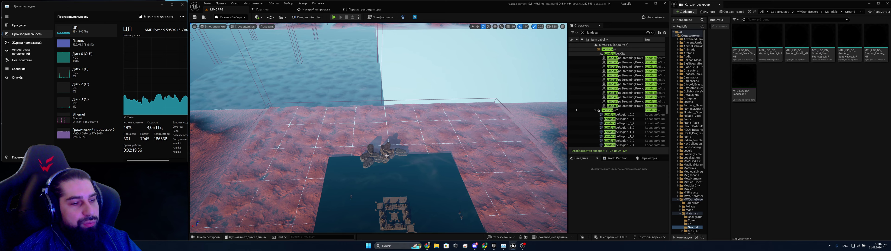
# - Examine the red desert terrain near the shoreline and the city island from closer up
pyautogui.moveTo(387, 155); pyautogui.dragTo(364, 117, button='right')
pyautogui.moveTo(370, 60); pyautogui.dragTo(366, 51, button='right')
pyautogui.press('s')
pyautogui.moveTo(392, 66); pyautogui.dragTo(288, 95, button='right')
pyautogui.moveTo(367, 132); pyautogui.dragTo(409, 77, button='right')
pyautogui.moveTo(417, 100); pyautogui.dragTo(398, 101, button='right')
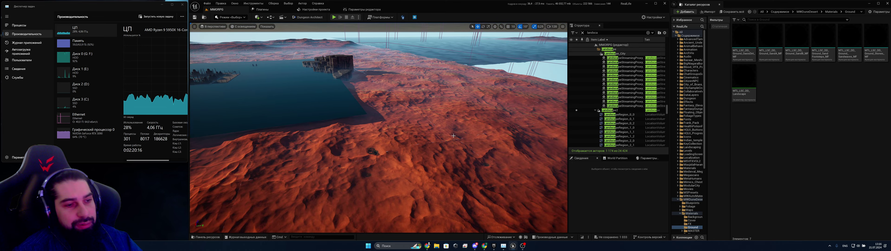
pyautogui.press('w')
pyautogui.moveTo(407, 170); pyautogui.dragTo(467, 116, button='right')
pyautogui.moveTo(404, 136); pyautogui.dragTo(366, 162, button='right')
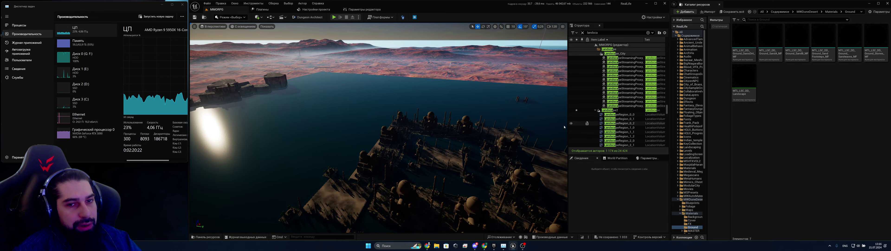
# - Clear the outliner's search filter, select a rock patch actor and expand the City folder
pyautogui.scroll(1, 616, 94)
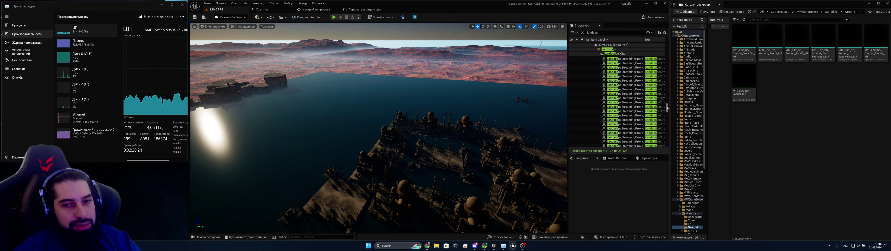
pyautogui.moveTo(667, 108); pyautogui.dragTo(665, 43)
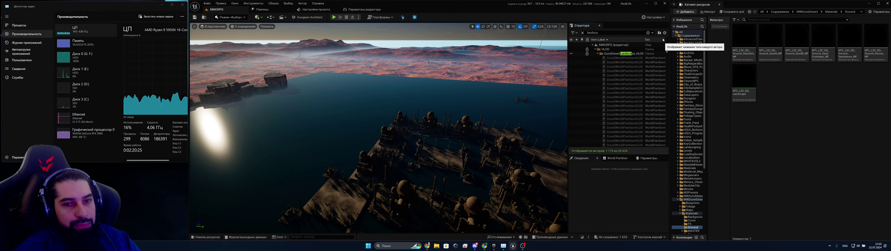
pyautogui.click(584, 32)
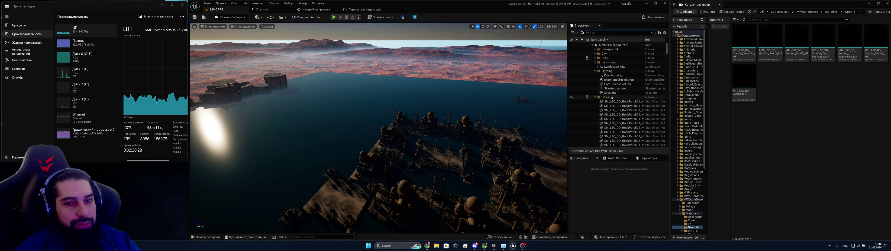
pyautogui.click(611, 110)
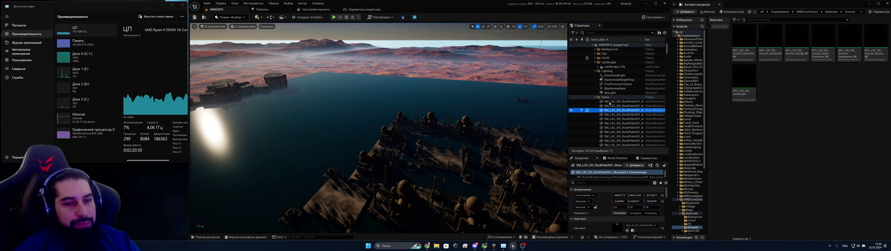
pyautogui.click(595, 53)
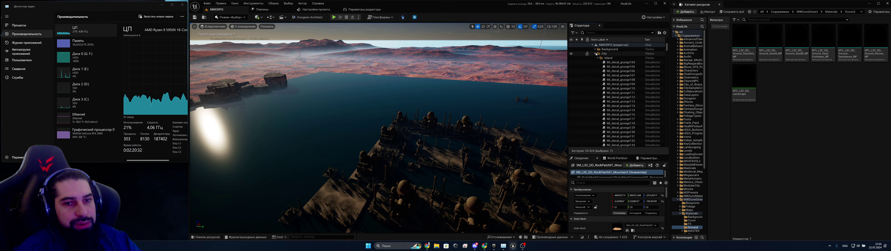
# - Examine the landscape border where the desert terrain meets the empty region tiles
pyautogui.moveTo(379, 127); pyautogui.dragTo(470, 145, button='right')
pyautogui.press('w')
pyautogui.press('s')
pyautogui.press('s')
pyautogui.moveTo(361, 105); pyautogui.dragTo(461, 106, button='right')
pyautogui.moveTo(483, 123); pyautogui.dragTo(512, 133, button='right')
pyautogui.press('w')
pyautogui.press('s')
pyautogui.moveTo(287, 153)
pyautogui.mouseDown(button='right')
pyautogui.moveTo(278, 142)
pyautogui.moveTo(286, 156)
pyautogui.mouseUp(button='right')
# - Switch the viewport to unlit shading and set the engine scalability to low
pyautogui.click(244, 26)
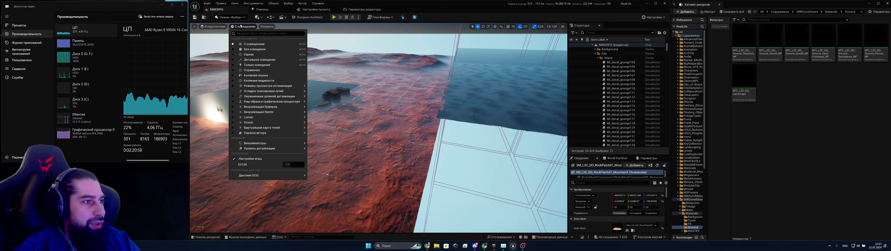
pyautogui.click(255, 49)
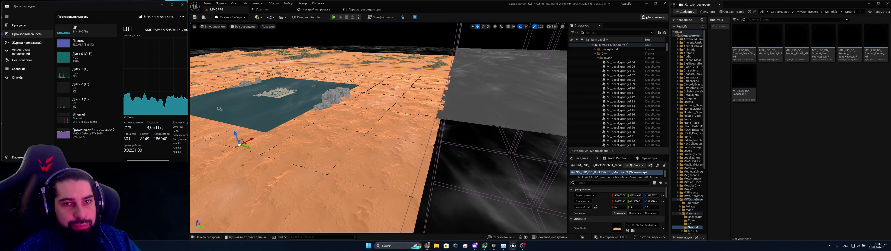
pyautogui.click(653, 17)
pyautogui.moveTo(678, 92)
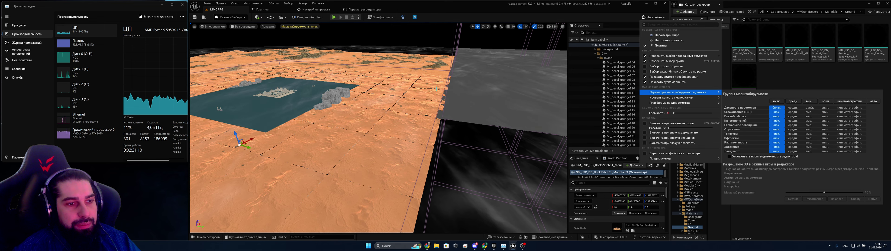
pyautogui.moveTo(436, 89); pyautogui.dragTo(453, 102, button='right')
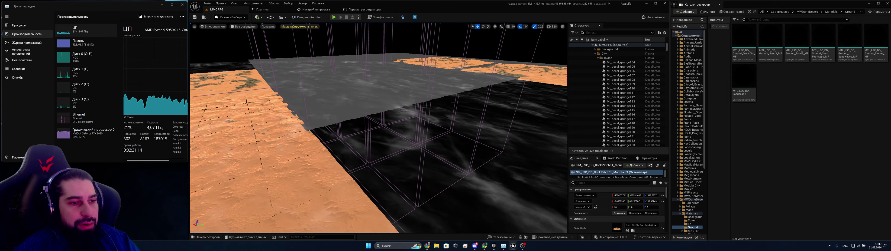
pyautogui.click(428, 115)
pyautogui.click(428, 115)
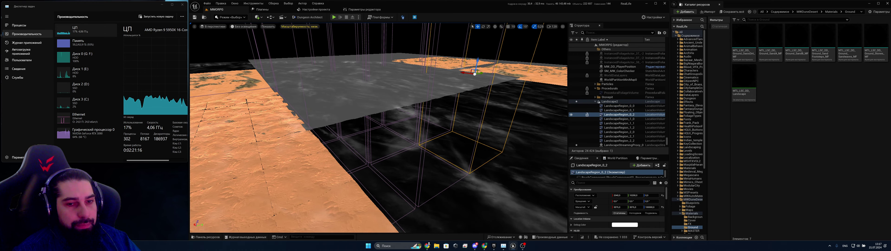
pyautogui.press('Escape')
# - Switch the editor to Landscape mode with the empty region beside the terrain in view, and minimize Task Manager
pyautogui.moveTo(428, 114); pyautogui.dragTo(255, 36, button='right')
pyautogui.click(233, 17)
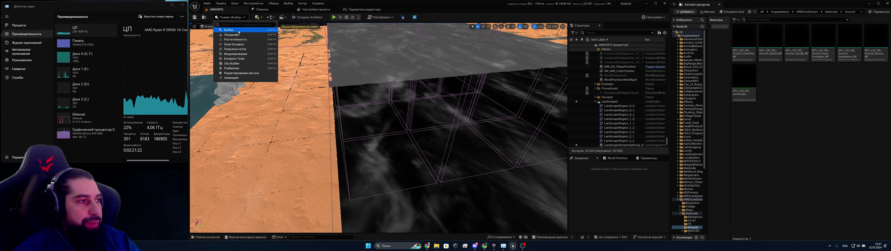
pyautogui.click(235, 33)
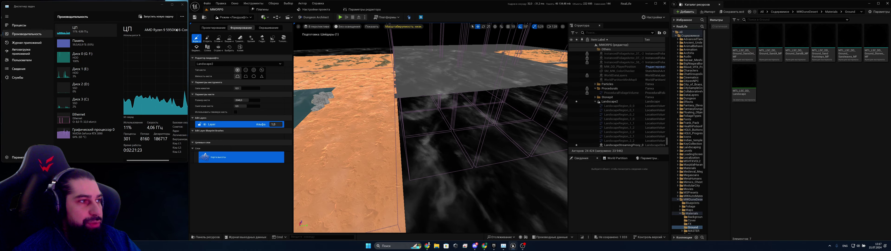
pyautogui.click(161, 5)
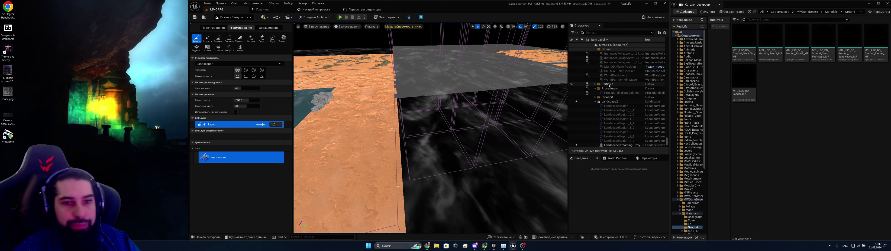
# - Select Landscape2 in the outliner and set Landscape_City as the landscape being edited
pyautogui.scroll(3, 615, 104)
pyautogui.scroll(-3, 615, 104)
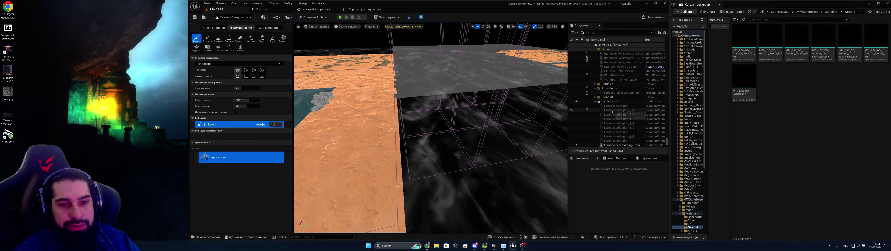
pyautogui.click(615, 102)
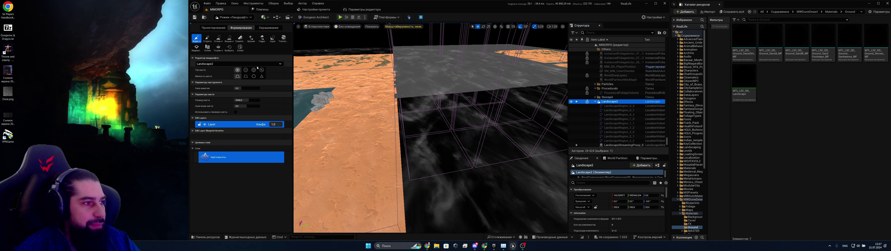
pyautogui.click(242, 63)
pyautogui.click(243, 75)
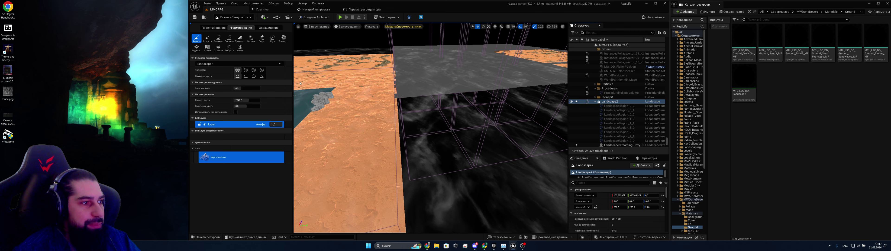
pyautogui.click(460, 114)
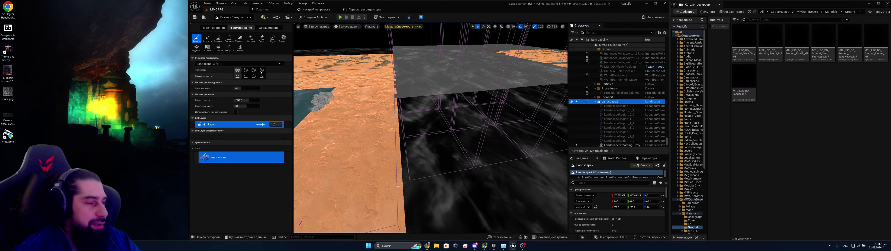
# - Set up a heightmap import for Landscape_City and move the import region onto the empty area beside the desert terrain
pyautogui.click(221, 30)
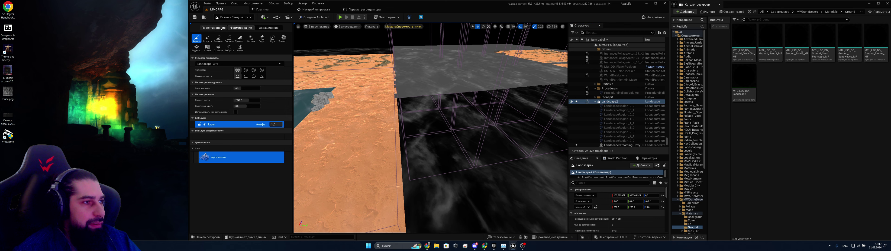
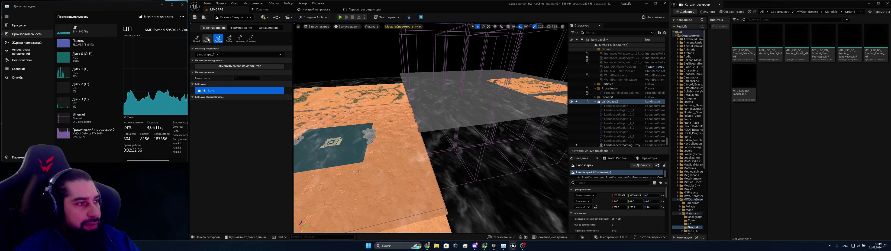
pyautogui.click(207, 38)
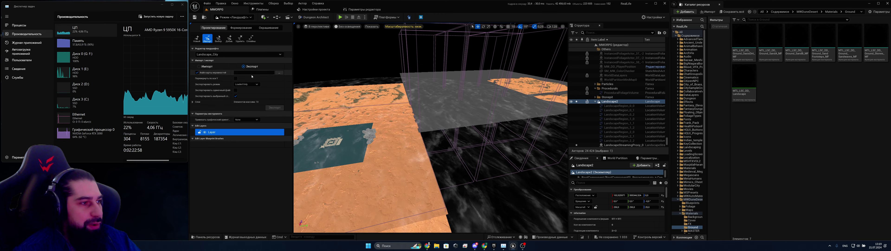
pyautogui.click(199, 67)
pyautogui.press('s')
pyautogui.moveTo(348, 107); pyautogui.dragTo(337, 123, button='right')
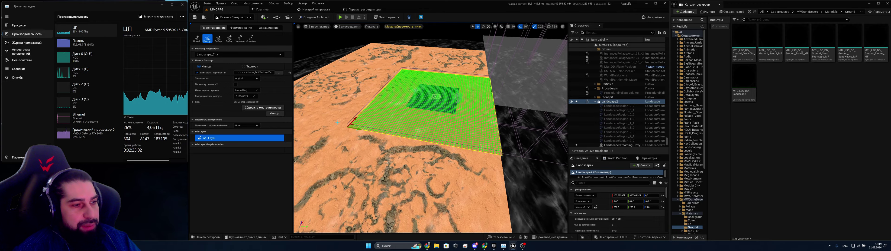
pyautogui.moveTo(352, 124); pyautogui.dragTo(512, 225)
pyautogui.press('w')
pyautogui.moveTo(512, 224); pyautogui.dragTo(550, 178, button='right')
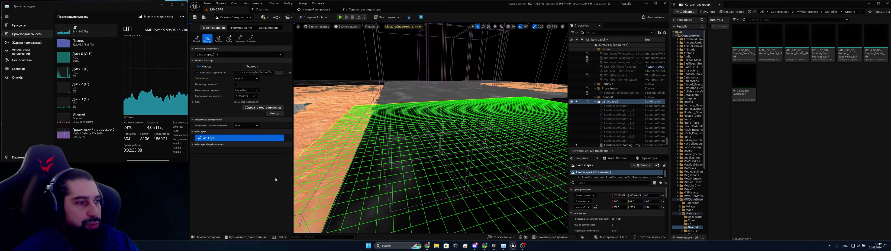
# - Choose Dune.png from the desktop as the heightmap to import into Landscape_City
pyautogui.click(279, 72)
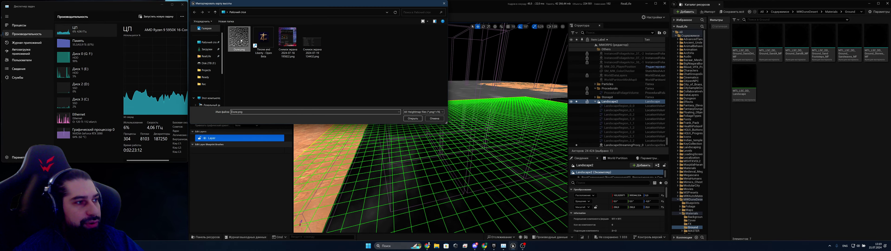
pyautogui.click(412, 118)
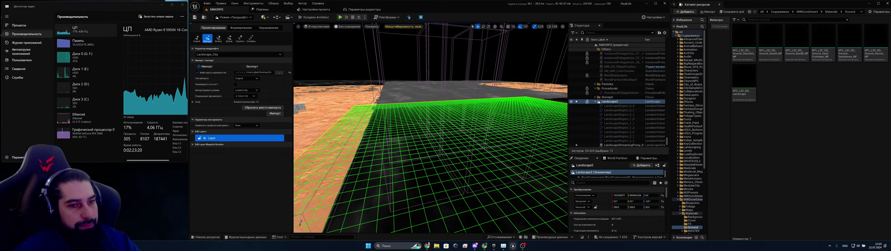
pyautogui.moveTo(424, 92)
pyautogui.mouseDown(button='right')
pyautogui.moveTo(481, 92)
pyautogui.moveTo(431, 101)
pyautogui.moveTo(424, 113)
pyautogui.moveTo(424, 92)
pyautogui.mouseUp(button='right')
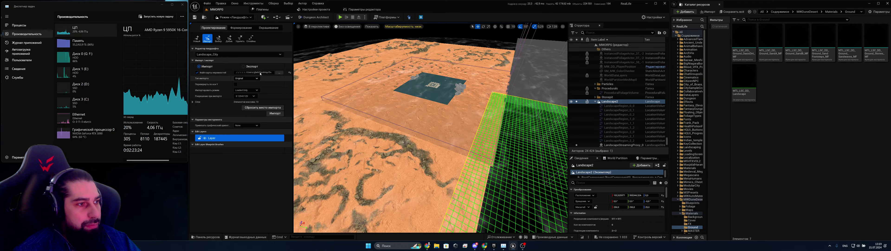
pyautogui.click(279, 73)
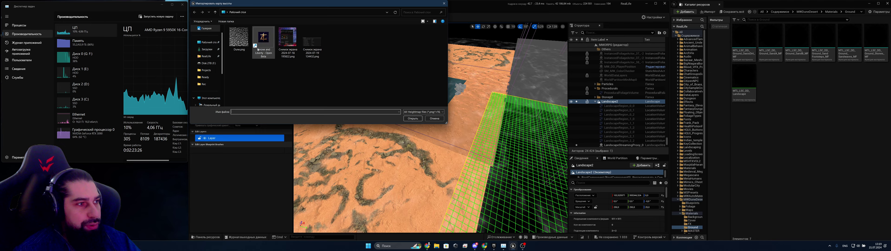
pyautogui.click(239, 38)
pyautogui.click(413, 119)
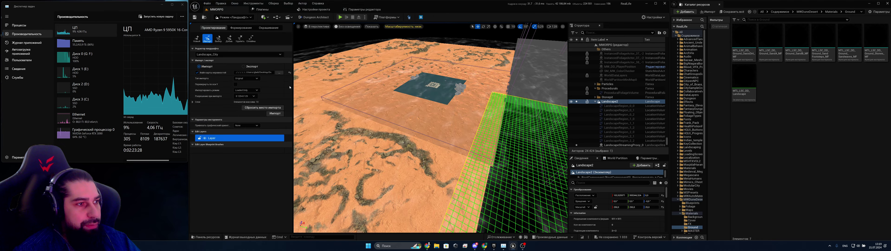
# - Inspect the import type and layer options against the import region beside the terrain
pyautogui.click(249, 78)
pyautogui.click(250, 80)
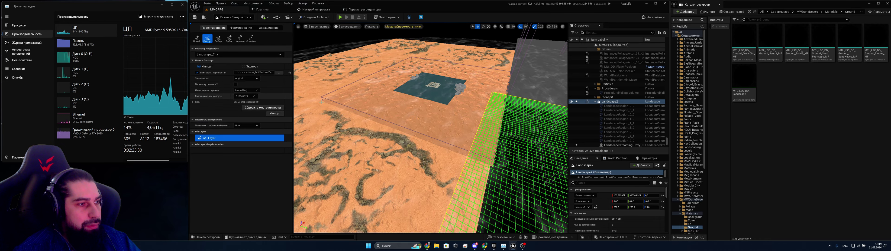
pyautogui.moveTo(430, 127); pyautogui.dragTo(400, 119, button='right')
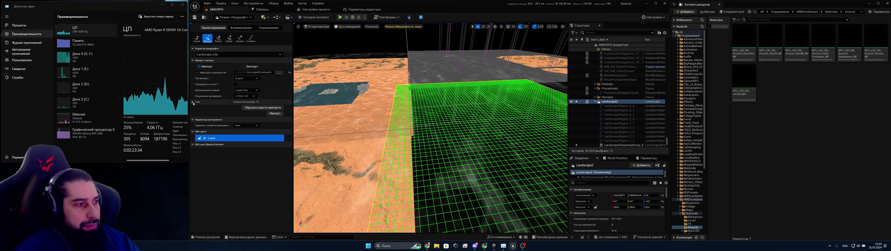
pyautogui.click(195, 102)
pyautogui.click(194, 103)
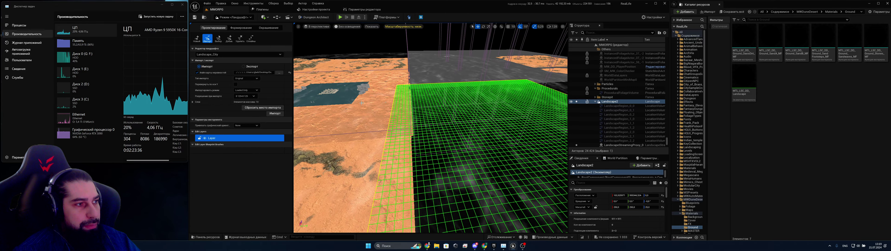
pyautogui.moveTo(427, 104)
pyautogui.mouseDown(button='right')
pyautogui.moveTo(461, 107)
pyautogui.moveTo(469, 130)
pyautogui.moveTo(427, 110)
pyautogui.mouseUp(button='right')
pyautogui.press('w')
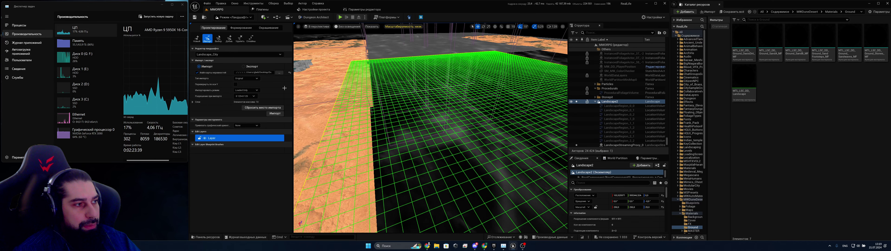
# - Try other import types for the heightmap and reset the import type to its default
pyautogui.click(246, 78)
pyautogui.click(244, 87)
pyautogui.click(245, 78)
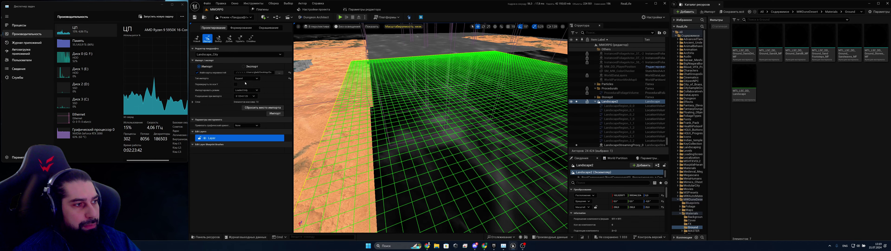
pyautogui.click(242, 90)
pyautogui.click(247, 78)
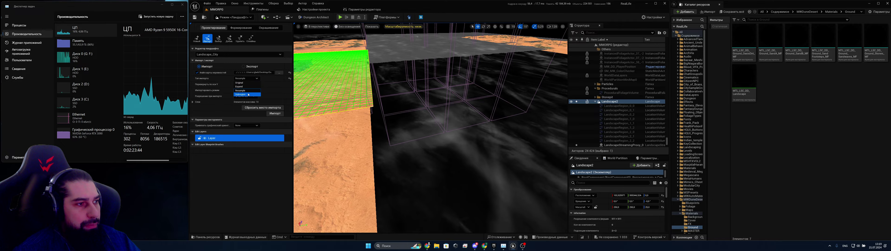
pyautogui.click(244, 95)
pyautogui.click(290, 78)
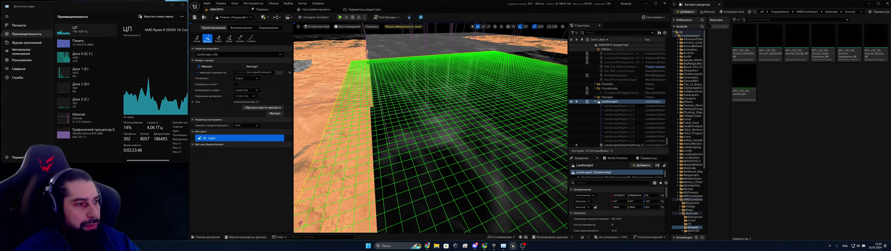
pyautogui.moveTo(381, 104); pyautogui.dragTo(356, 120, button='right')
pyautogui.press('w')
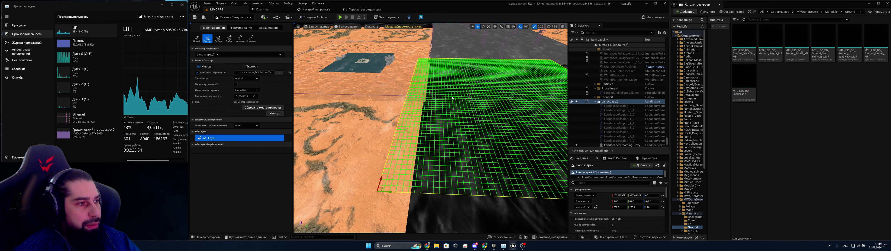
# - Start a new landscape imported from file, using Dune.png from the desktop as its heightmap
pyautogui.click(197, 39)
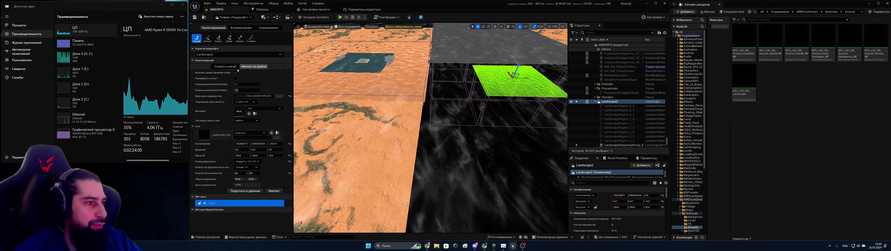
pyautogui.moveTo(431, 127); pyautogui.dragTo(478, 128, button='right')
pyautogui.press('w')
pyautogui.press('s')
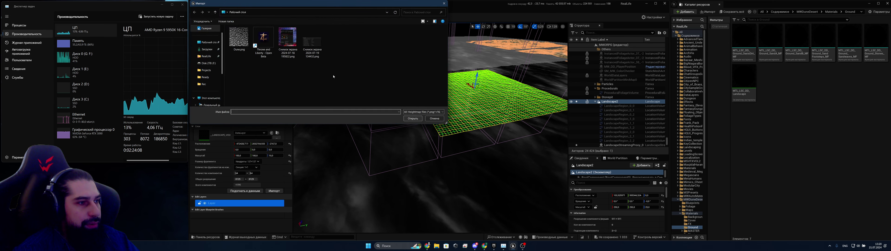
pyautogui.click(239, 41)
pyautogui.click(418, 119)
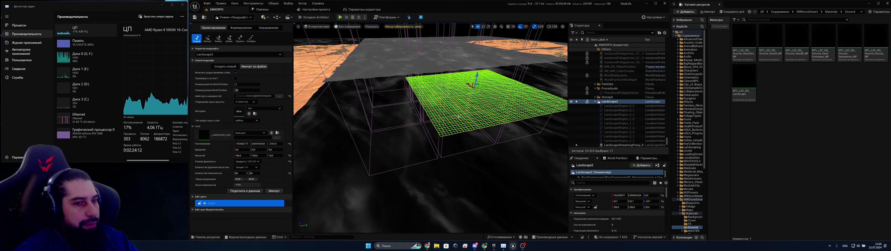
# - Set the Z scale of the new landscape to 100
pyautogui.moveTo(459, 116)
pyautogui.mouseDown(button='right')
pyautogui.moveTo(478, 107)
pyautogui.moveTo(458, 110)
pyautogui.mouseUp(button='right')
pyautogui.press('w')
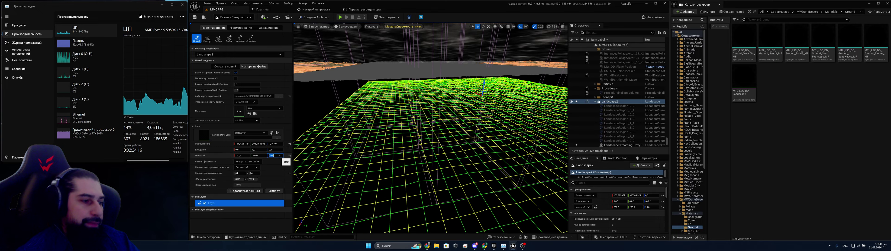
pyautogui.write('00')
pyautogui.press('Return')
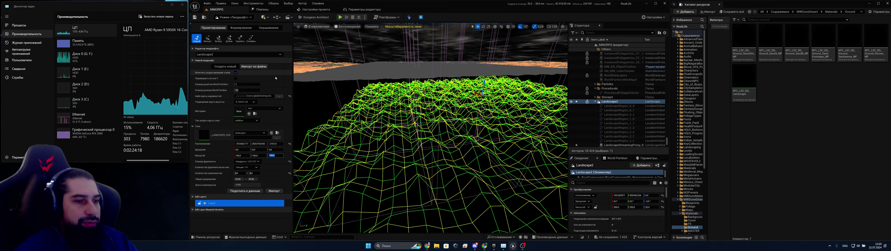
# - Move the new landscape's preview grid across the empty area toward the edge of the desert terrain
pyautogui.moveTo(490, 104); pyautogui.dragTo(491, 121, button='right')
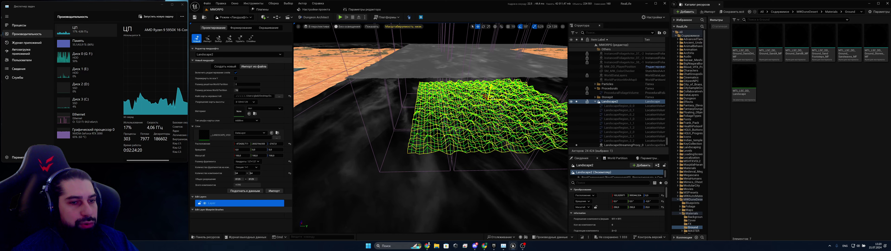
pyautogui.moveTo(499, 101); pyautogui.dragTo(374, 103)
pyautogui.click(275, 190)
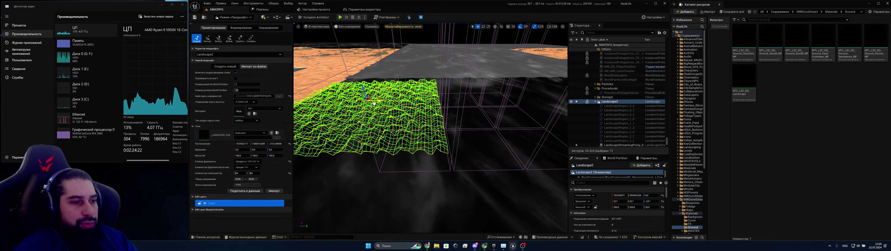
pyautogui.moveTo(431, 127); pyautogui.dragTo(404, 127, button='right')
pyautogui.click(216, 28)
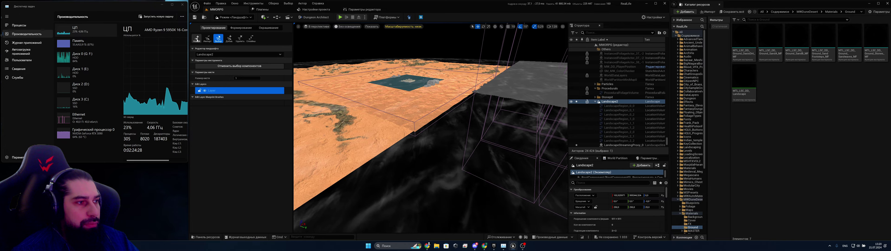
# - Check how the new landscape's preview grid lines up with the edge of the desert terrain
pyautogui.moveTo(453, 109); pyautogui.dragTo(437, 80, button='right')
pyautogui.press('w')
pyautogui.moveTo(454, 99); pyautogui.dragTo(460, 99, button='right')
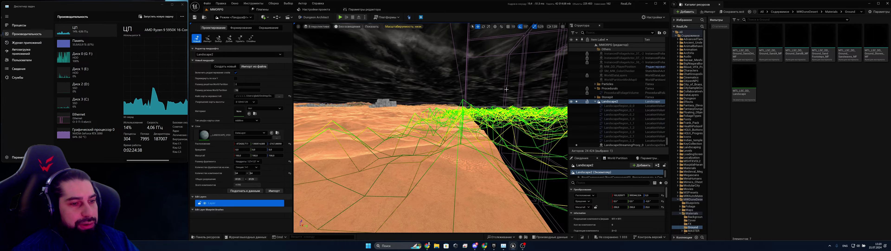
pyautogui.press('s')
pyautogui.moveTo(506, 89); pyautogui.dragTo(507, 126, button='right')
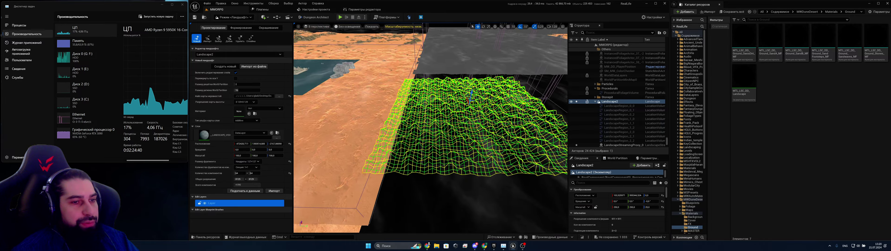
pyautogui.press('w')
pyautogui.press('s')
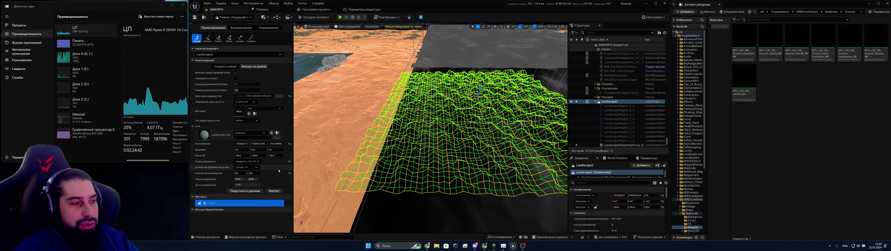
# - Set the new landscape's Z scale to 10 and check its height against the desert terrain at ground level
pyautogui.click(270, 156)
pyautogui.write('10')
pyautogui.press('Return')
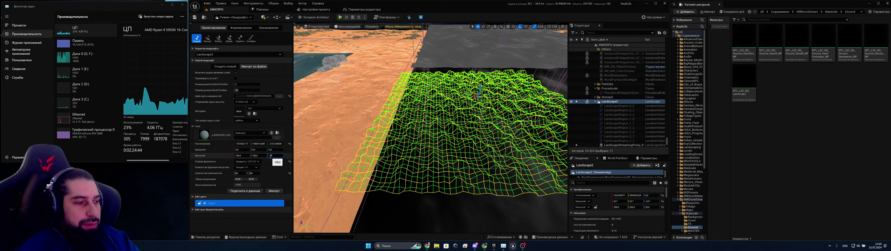
pyautogui.moveTo(397, 149); pyautogui.dragTo(359, 119, button='right')
pyautogui.press('w')
pyautogui.moveTo(382, 138)
pyautogui.mouseDown(button='right')
pyautogui.moveTo(363, 135)
pyautogui.moveTo(384, 138)
pyautogui.mouseUp(button='right')
pyautogui.press('e')
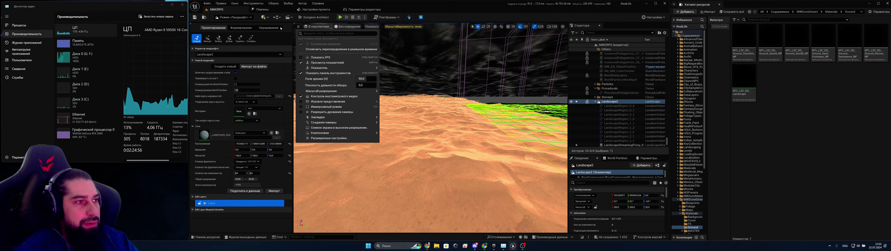
# - Switch the viewport to lit shading, and try the top view before returning to perspective
pyautogui.click(341, 27)
pyautogui.click(348, 44)
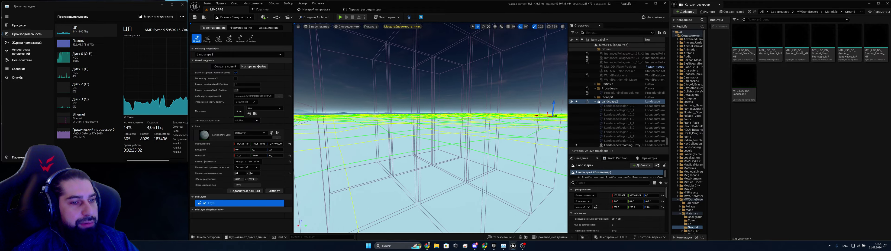
pyautogui.moveTo(430, 127); pyautogui.dragTo(432, 163, button='right')
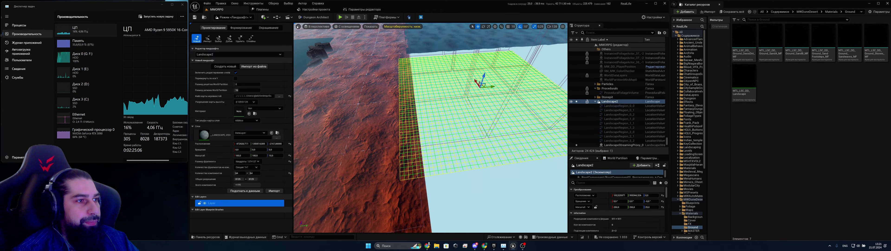
pyautogui.click(323, 44)
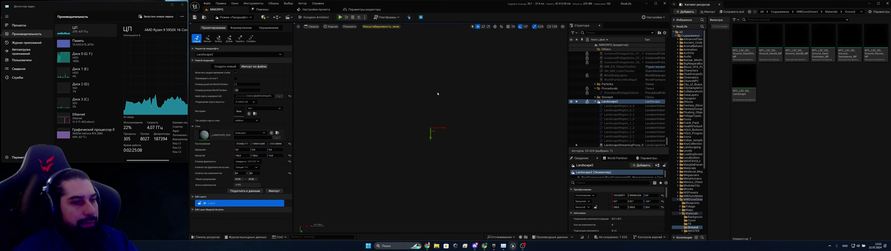
pyautogui.click(321, 34)
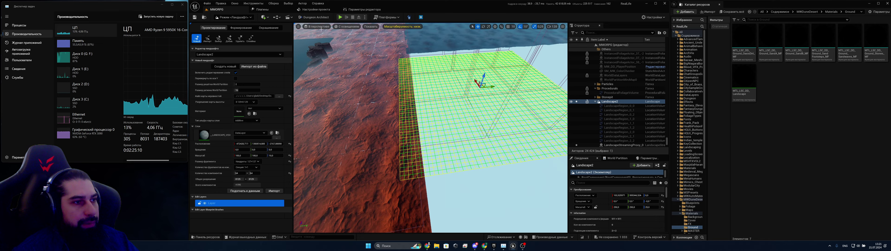
# - Set the new landscape's section size to 255x255 quads and its sections per component to 2x2
pyautogui.click(356, 48)
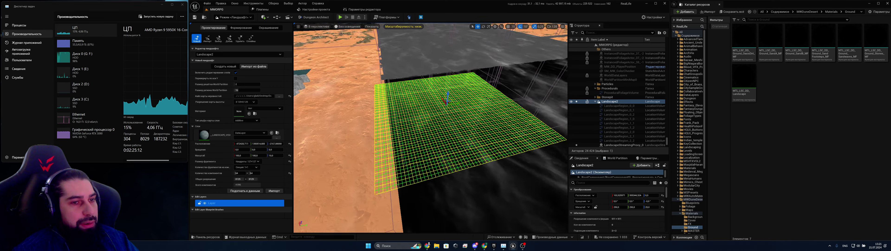
pyautogui.moveTo(430, 127); pyautogui.dragTo(415, 111, button='right')
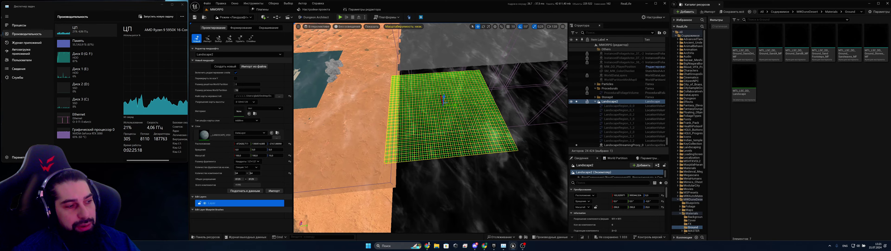
pyautogui.click(247, 161)
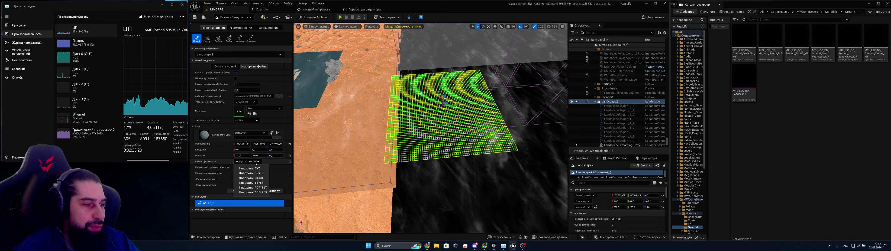
pyautogui.click(253, 192)
pyautogui.click(246, 167)
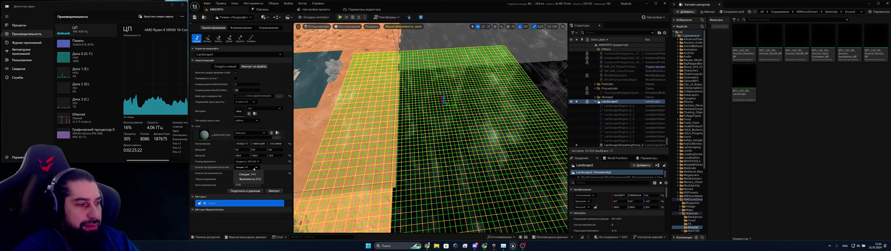
pyautogui.click(256, 179)
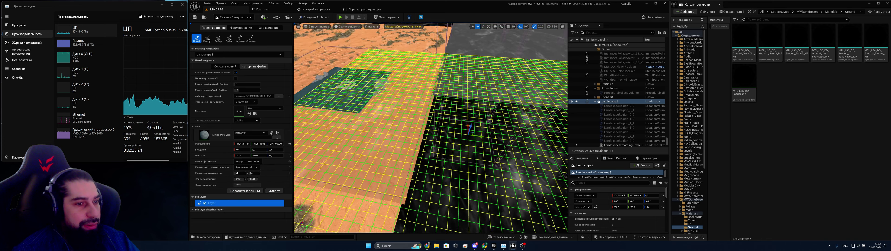
# - Put Task Manager away and open the saved screenshot of landscape information from the desktop, placing it clear of the editor's settings
pyautogui.click(161, 4)
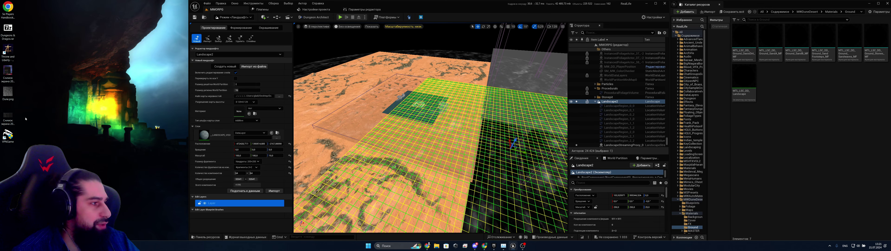
pyautogui.doubleClick(7, 116)
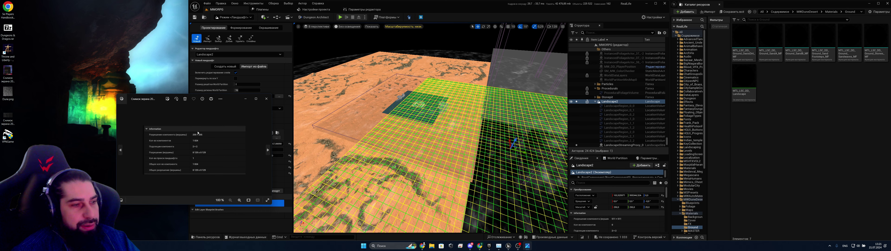
pyautogui.moveTo(235, 98); pyautogui.dragTo(139, 26)
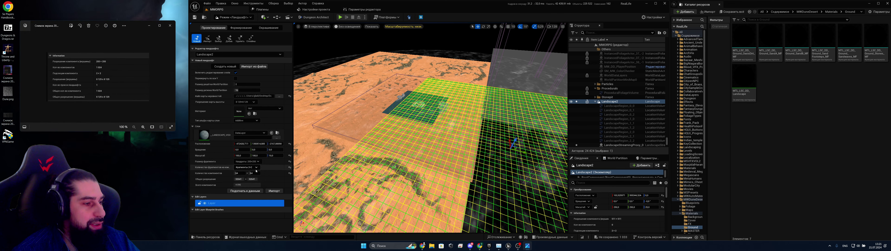
# - Compare the extent of the new landscape's preview grid with the desert terrain and its edge
pyautogui.moveTo(381, 155); pyautogui.dragTo(431, 187, button='right')
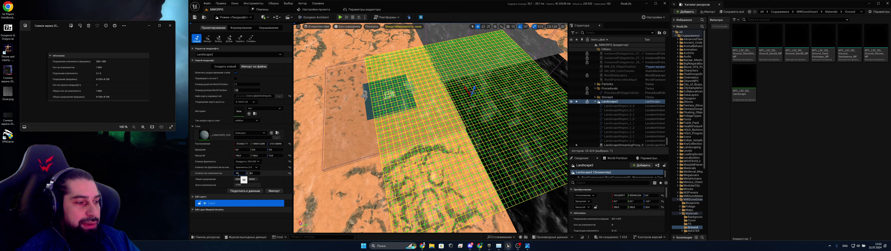
pyautogui.moveTo(381, 145); pyautogui.dragTo(308, 124, button='right')
pyautogui.moveTo(381, 132); pyautogui.dragTo(463, 182, button='right')
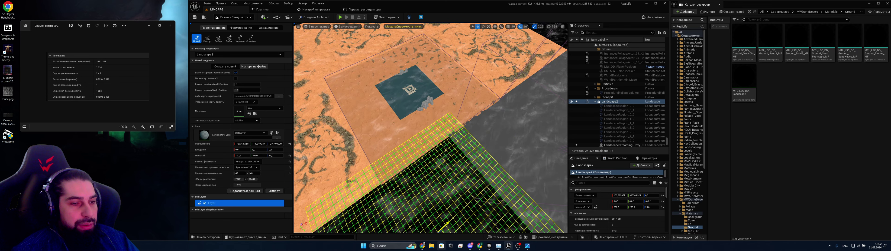
# - Switch to landscape sculpting, return to landscape management, and bring back the new-landscape import setup
pyautogui.click(241, 28)
pyautogui.moveTo(431, 128)
pyautogui.mouseDown(button='right')
pyautogui.moveTo(450, 104)
pyautogui.moveTo(478, 146)
pyautogui.moveTo(450, 139)
pyautogui.moveTo(464, 117)
pyautogui.moveTo(491, 139)
pyautogui.moveTo(456, 166)
pyautogui.mouseUp(button='right')
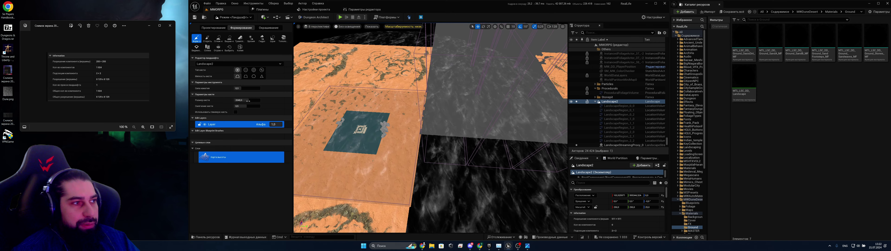
pyautogui.click(221, 28)
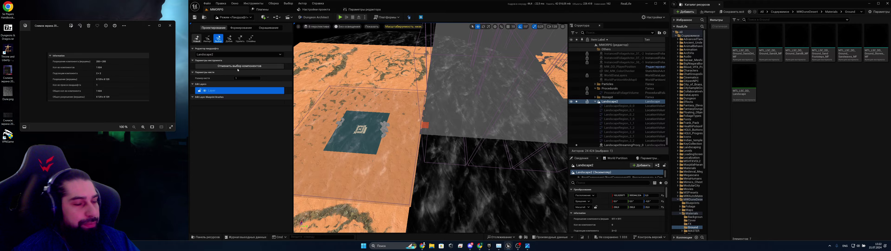
pyautogui.moveTo(446, 138); pyautogui.dragTo(479, 143, button='right')
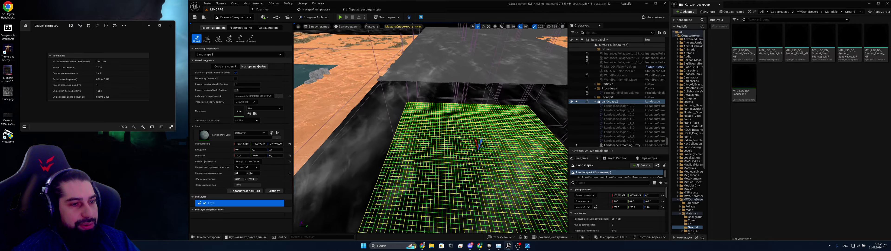
# - Filter the level's actors by "landsca" to look through the existing landscape objects
pyautogui.moveTo(429, 128); pyautogui.dragTo(429, 128, button='right')
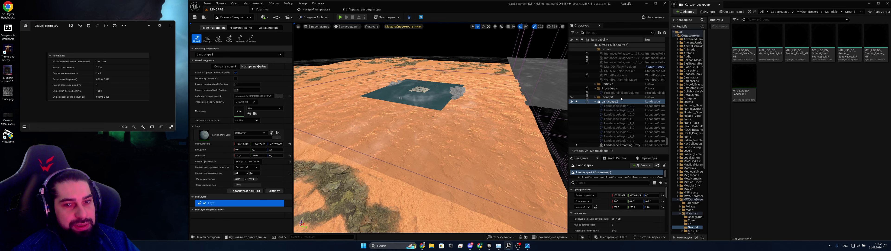
pyautogui.scroll(3, 621, 99)
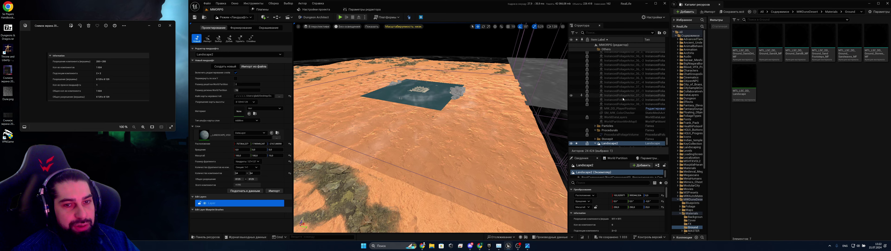
pyautogui.click(606, 32)
pyautogui.write('lan')
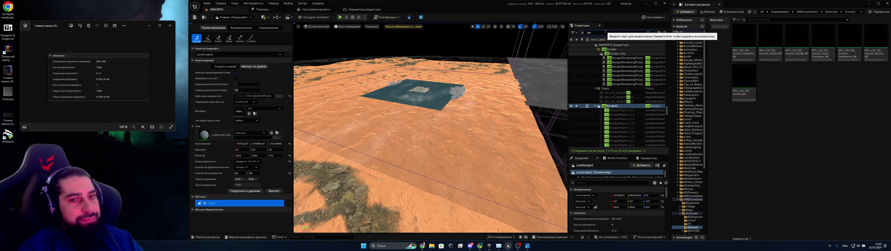
pyautogui.write('dsca')
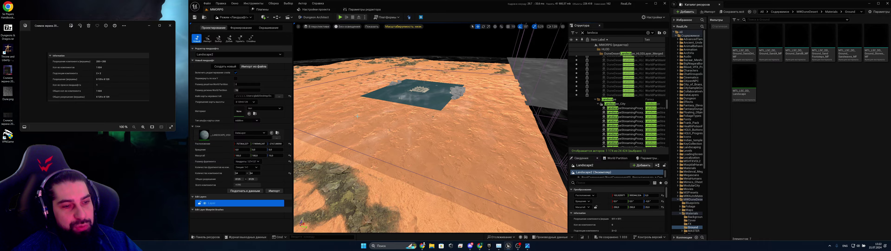
# - Examine the new landscape's preview grid and the gap between it and the desert terrain from several angles
pyautogui.press('w')
pyautogui.moveTo(358, 116); pyautogui.dragTo(404, 133, button='right')
pyautogui.press('d')
pyautogui.press('s')
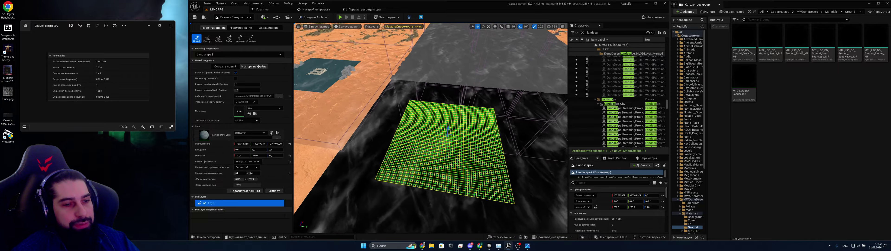
pyautogui.press('w')
pyautogui.moveTo(554, 160); pyautogui.dragTo(528, 160, button='right')
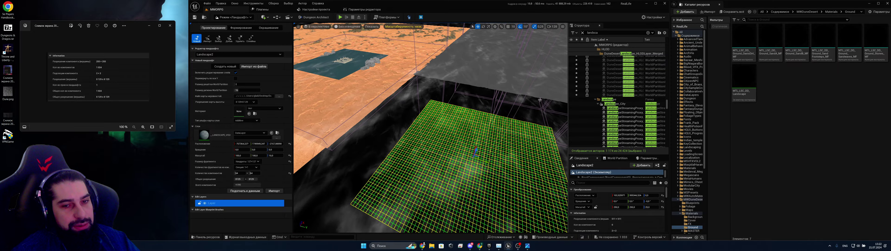
pyautogui.press('a')
pyautogui.moveTo(540, 100); pyautogui.dragTo(565, 101, button='right')
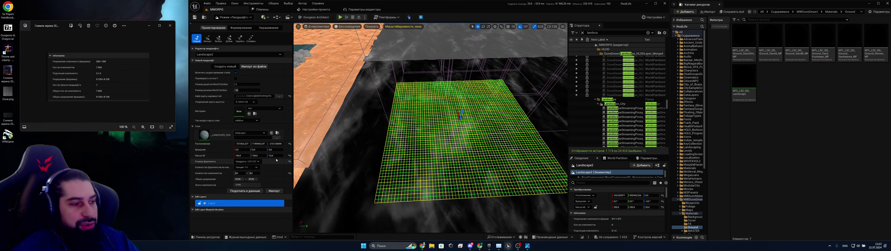
pyautogui.moveTo(419, 128)
pyautogui.mouseDown(button='right')
pyautogui.moveTo(367, 123)
pyautogui.moveTo(414, 126)
pyautogui.mouseUp(button='right')
pyautogui.press('w')
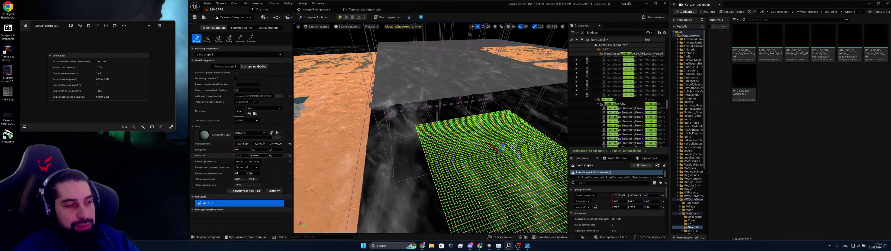
pyautogui.moveTo(414, 128); pyautogui.dragTo(415, 126, button='right')
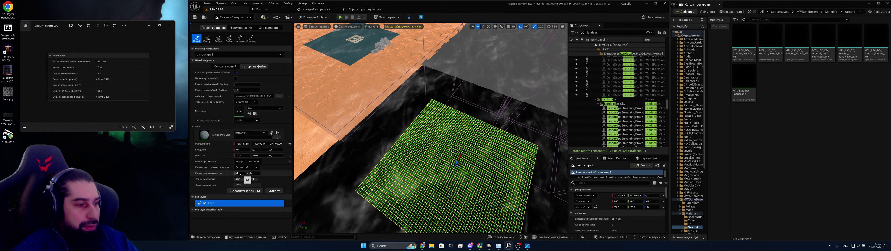
# - Set the new landscape's component count to 40 by 40 and its X and Y scale to 250
pyautogui.press('Tab')
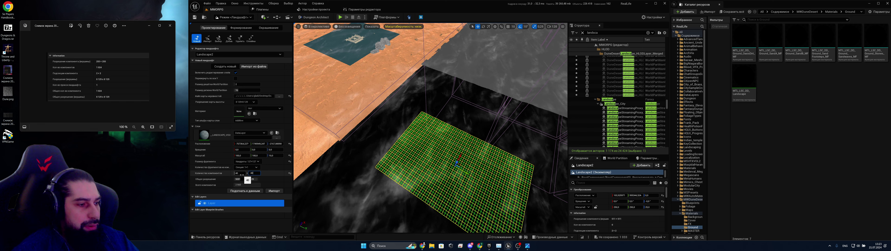
pyautogui.write('40')
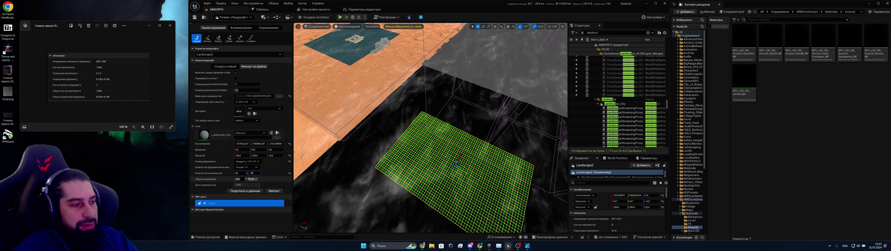
pyautogui.press('Tab')
pyautogui.click(244, 157)
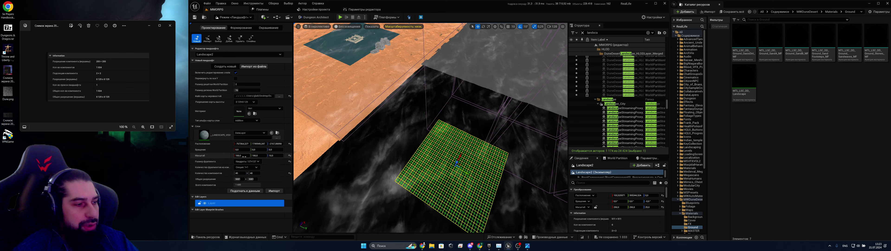
pyautogui.click(244, 157)
pyautogui.write('250')
pyautogui.press('Tab')
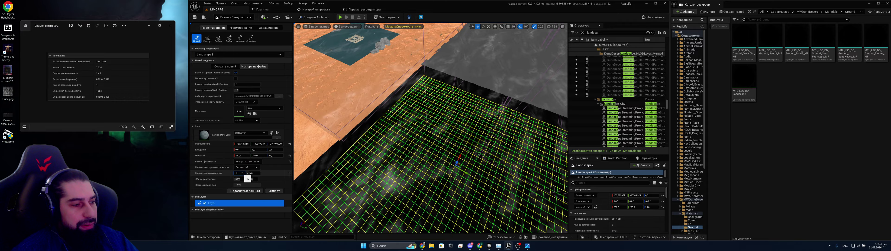
# - Set the new landscape's number of components to 64 by 64
pyautogui.write('64')
pyautogui.click(255, 173)
pyautogui.write('64')
pyautogui.press('Return')
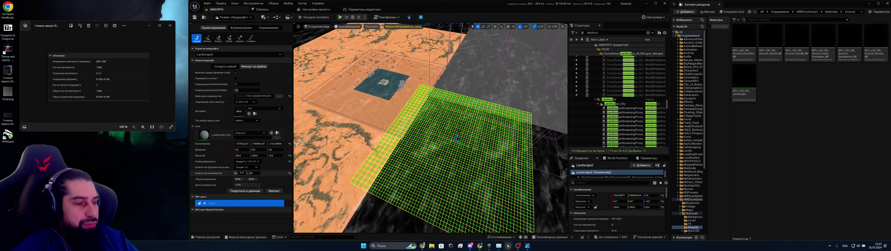
# - Enlarge the new landscape's sections to 255x255 quads with 2x2 sections per component
pyautogui.click(247, 162)
pyautogui.click(256, 192)
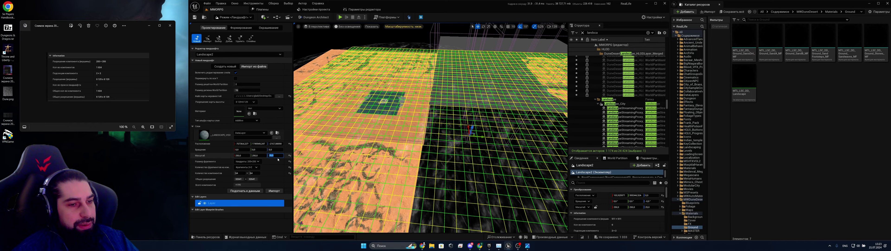
pyautogui.press('Return')
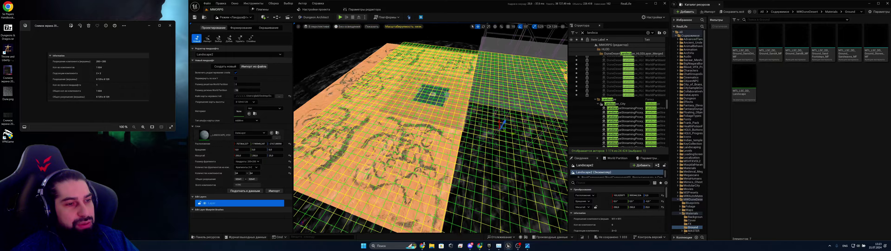
# - Check the preview grid's spread over the desert terrain and set the new landscape's X and Y scale to 100
pyautogui.moveTo(430, 128); pyautogui.dragTo(479, 115, button='right')
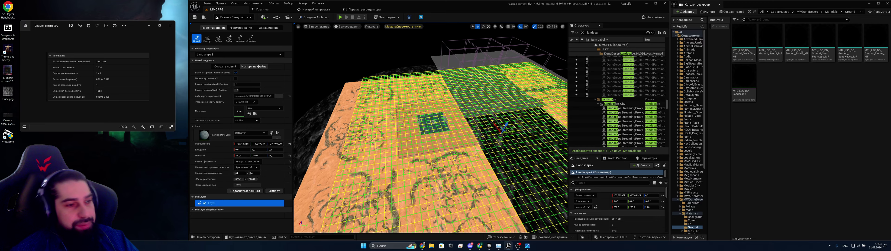
pyautogui.moveTo(430, 128); pyautogui.dragTo(427, 147, button='right')
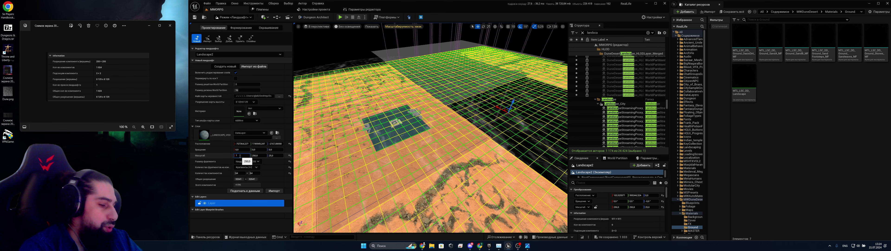
pyautogui.press('Tab')
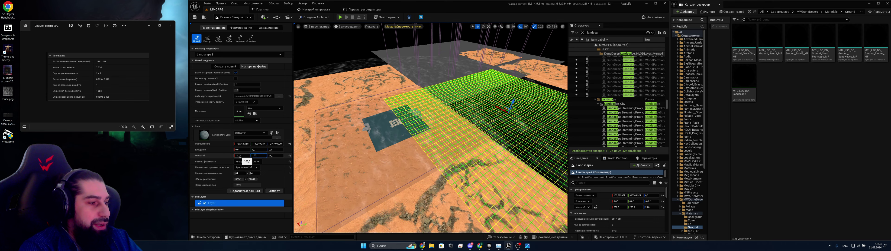
pyautogui.press('Return')
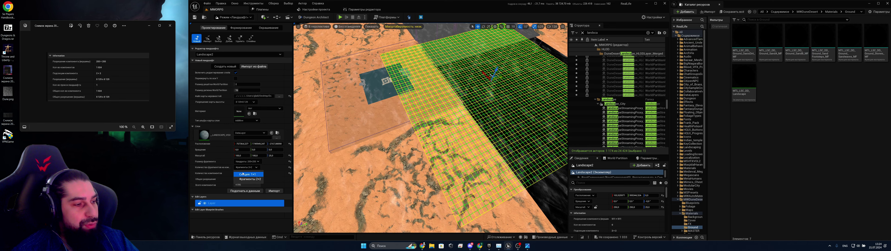
# - Reduce the new landscape's component count to 40 by 40, keeping 2x2 sections per component
pyautogui.click(241, 175)
pyautogui.write('4')
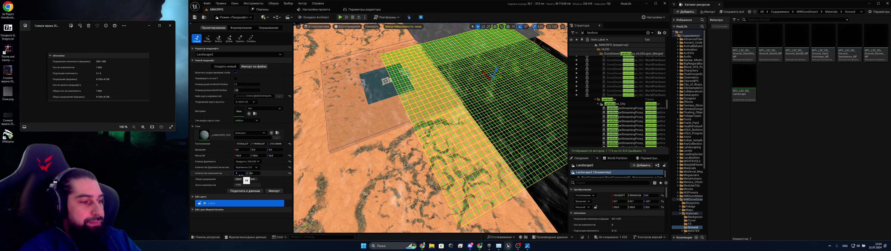
pyautogui.write('0')
pyautogui.press('Tab')
pyautogui.write('40')
pyautogui.press('Return')
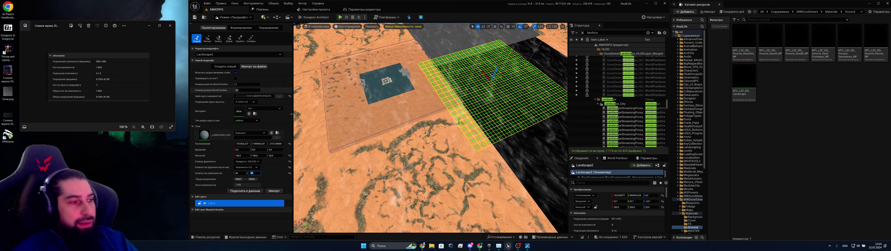
# - Fit the new landscape's section size and component count to the imported heightmap data
pyautogui.moveTo(431, 127); pyautogui.dragTo(355, 127, button='right')
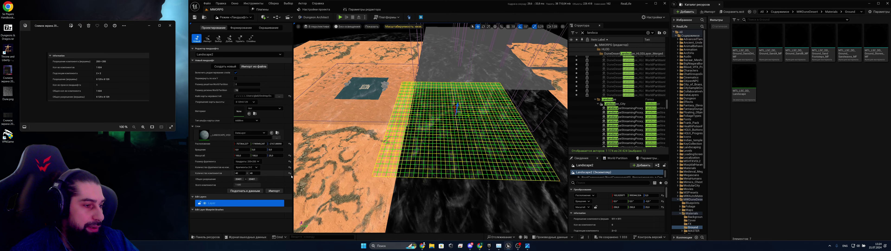
pyautogui.click(274, 155)
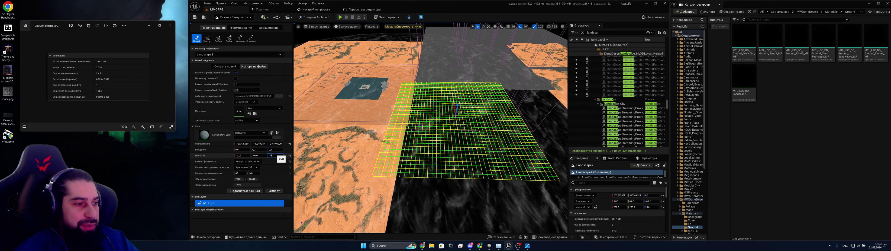
pyautogui.click(252, 191)
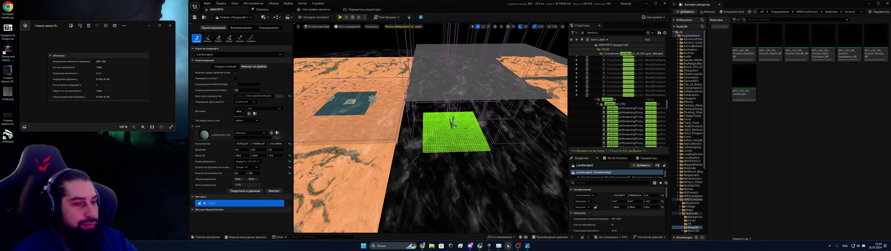
pyautogui.moveTo(430, 128); pyautogui.dragTo(430, 149, button='right')
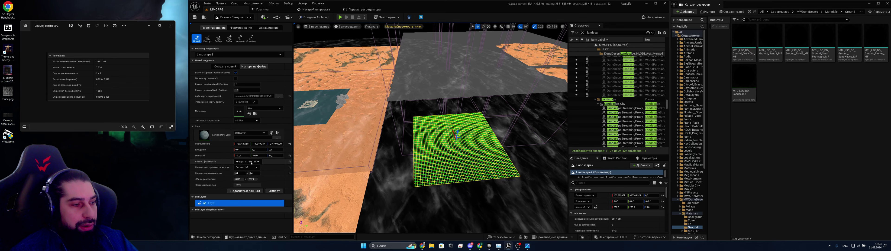
# - Set the new landscape's X and Y scale to 250 and check how far the preview grid spreads
pyautogui.click(244, 157)
pyautogui.write('250')
pyautogui.press('Tab')
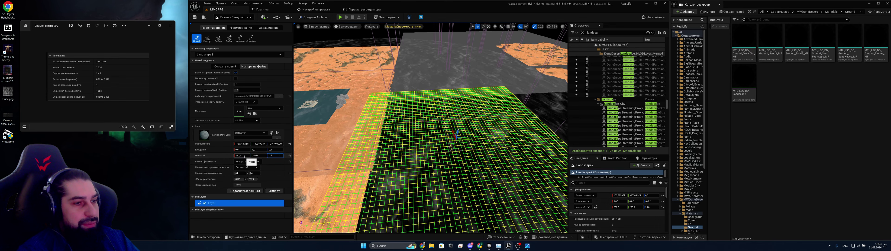
pyautogui.write('25')
pyautogui.press('Return')
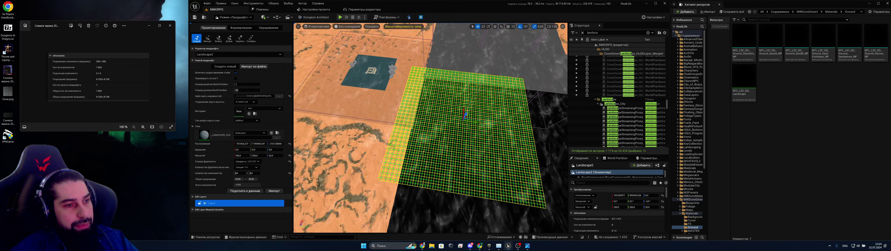
pyautogui.moveTo(430, 128); pyautogui.dragTo(430, 131, button='right')
# - Shift the new landscape preview along the desert terrain's edge, hiding and reshowing the grid to compare it with the existing terrain
pyautogui.click(275, 190)
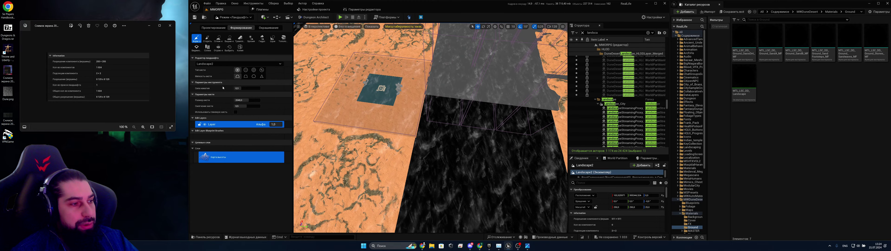
pyautogui.click(215, 29)
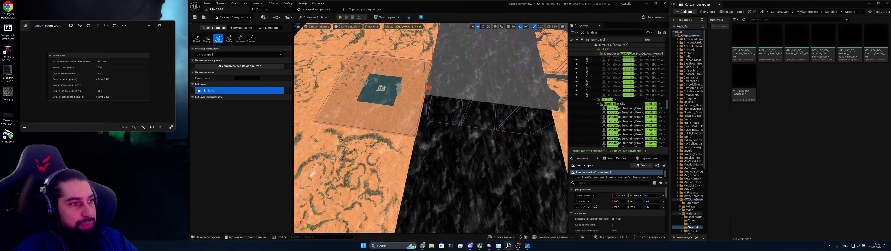
pyautogui.click(196, 38)
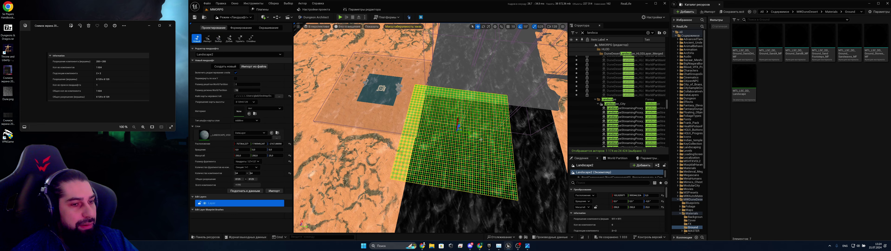
pyautogui.moveTo(460, 128); pyautogui.dragTo(461, 149)
pyautogui.click(241, 28)
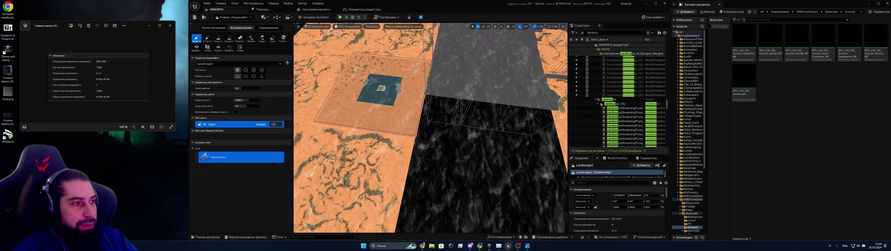
pyautogui.click(219, 28)
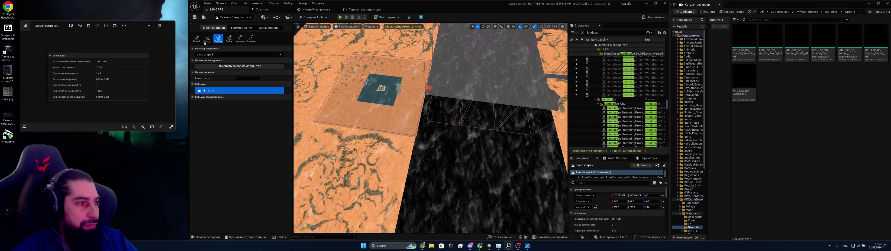
pyautogui.click(196, 39)
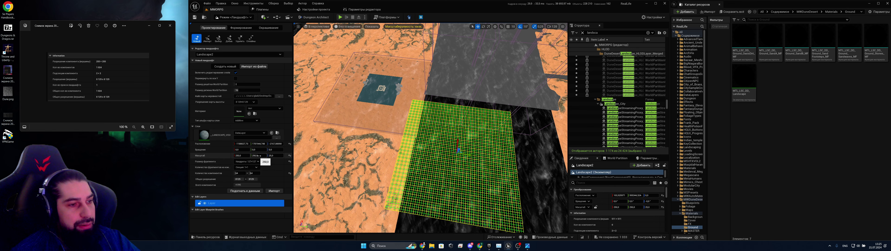
# - Select Landscape_City and examine its component resolution, subsections, component count and overall resolution
pyautogui.click(618, 104)
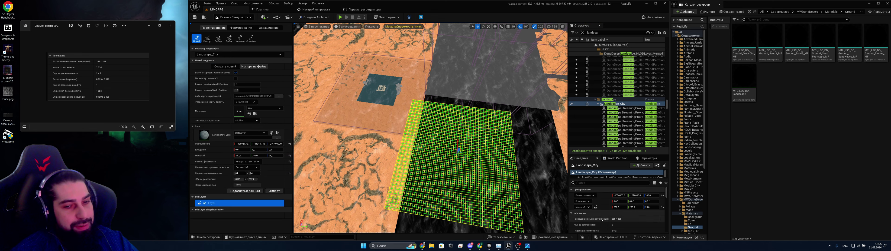
pyautogui.scroll(-2, 639, 217)
pyautogui.scroll(-2, 640, 218)
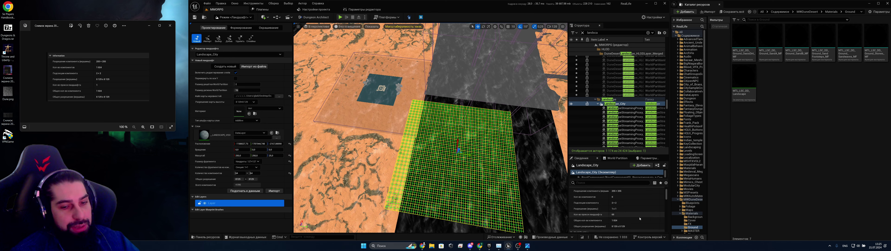
pyautogui.scroll(-3, 635, 220)
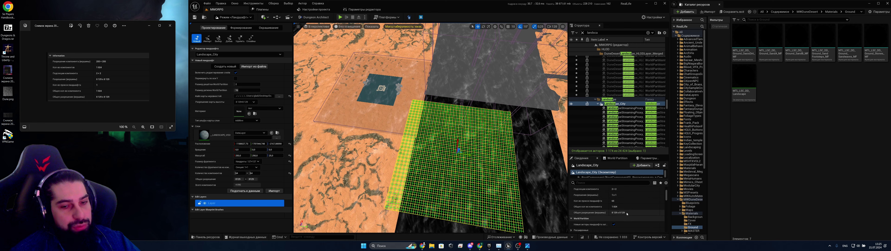
pyautogui.scroll(1, 623, 208)
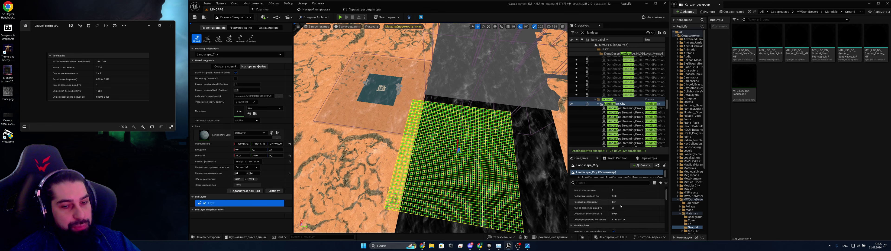
pyautogui.scroll(1, 621, 206)
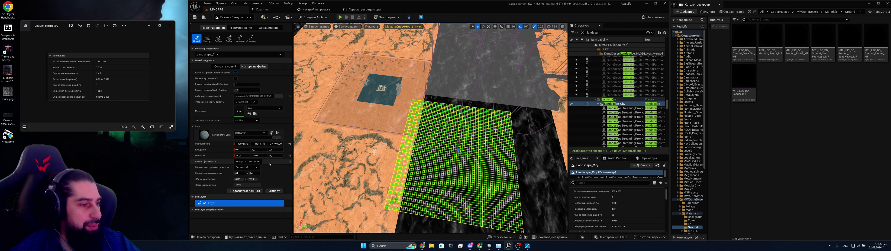
pyautogui.scroll(-1, 613, 212)
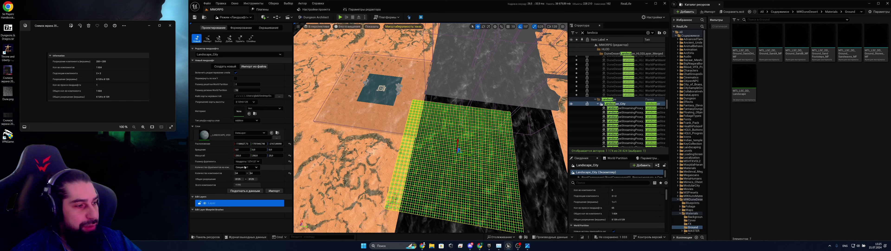
# - Try a section size of 255x255 quads with 2x2 sections per component for the new landscape
pyautogui.click(251, 162)
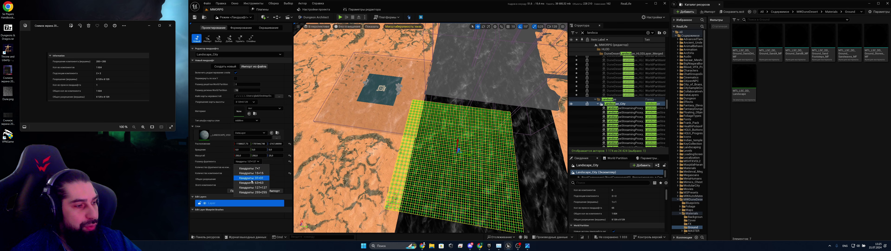
pyautogui.click(256, 192)
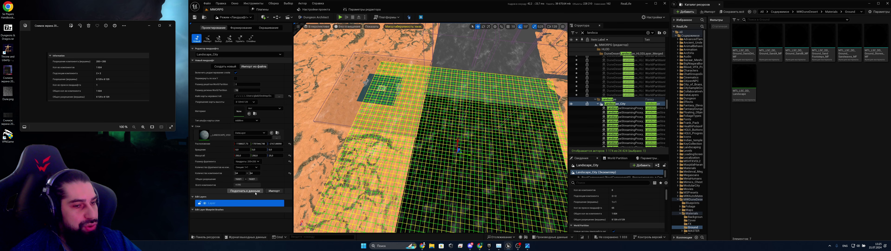
pyautogui.click(247, 167)
pyautogui.click(252, 179)
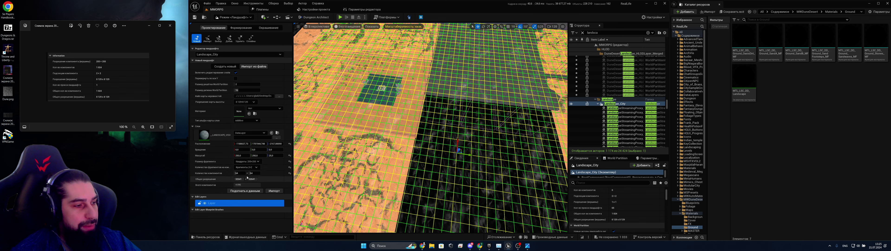
# - Try a component count of 40 by 40 for the new landscape
pyautogui.click(243, 173)
pyautogui.write('40')
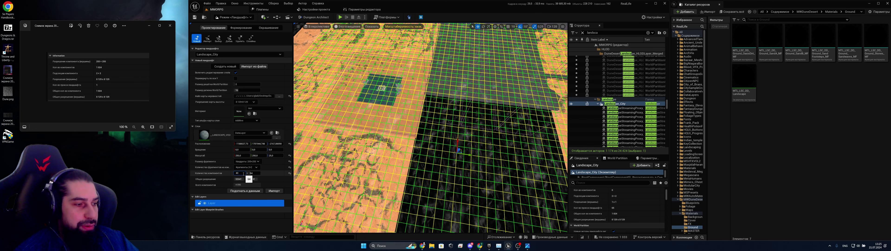
pyautogui.press('Tab')
pyautogui.write('4')
pyautogui.press('Return')
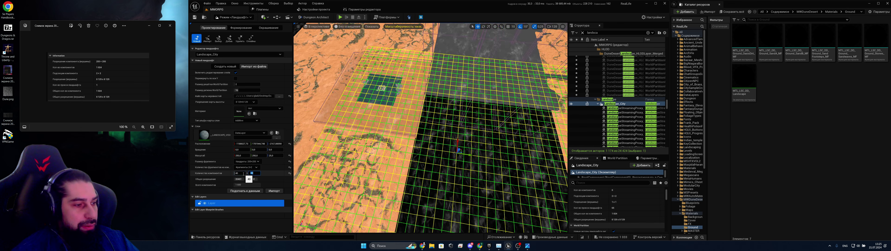
# - Set the new landscape to 1x1 section per component and check the preview grid from above
pyautogui.click(248, 168)
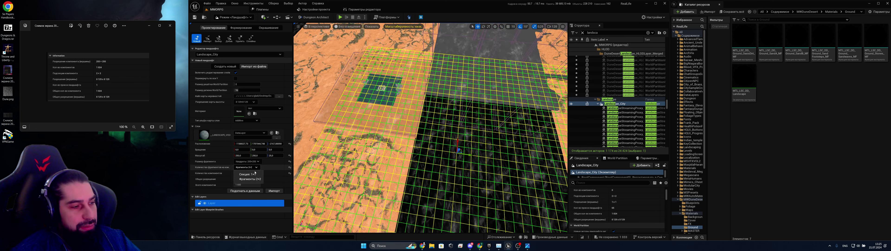
pyautogui.click(247, 174)
pyautogui.moveTo(399, 155); pyautogui.dragTo(381, 163, button='right')
pyautogui.moveTo(417, 129); pyautogui.dragTo(415, 128, button='right')
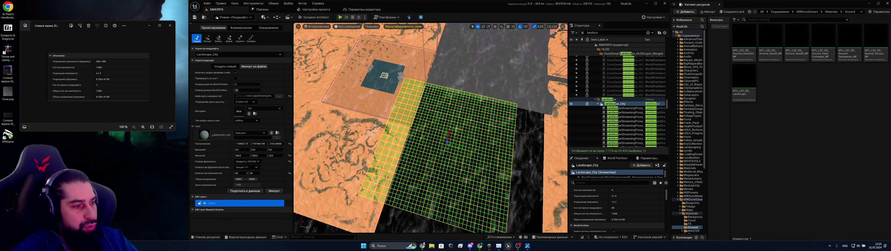
# - Set the new landscape's component count to 64 by 64 and its section size to 127x127 quads
pyautogui.click(239, 174)
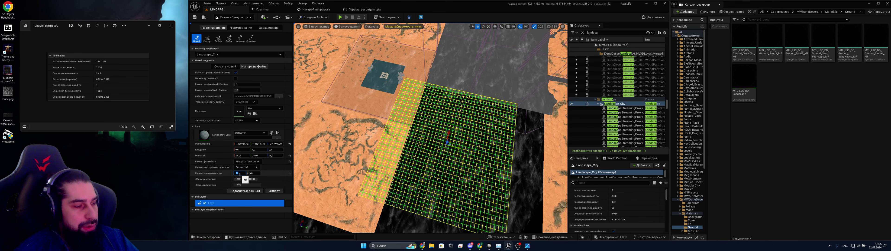
pyautogui.write('64')
pyautogui.press('Tab')
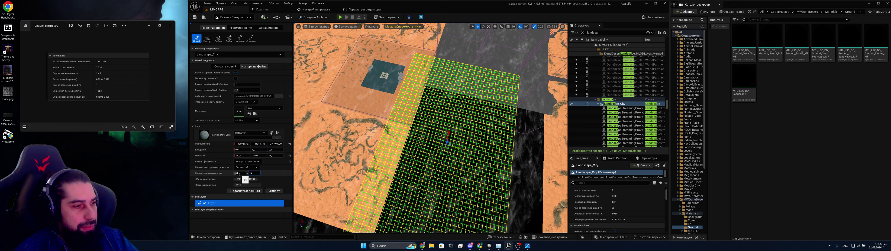
pyautogui.click(247, 161)
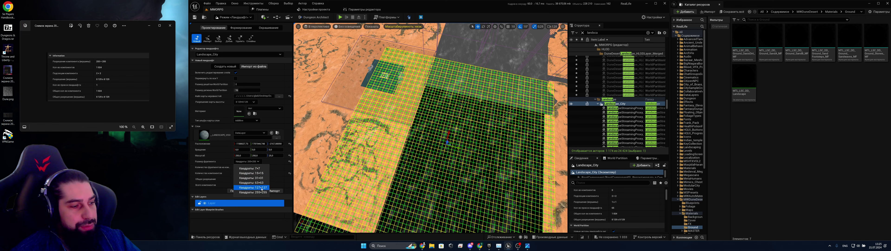
pyautogui.click(253, 187)
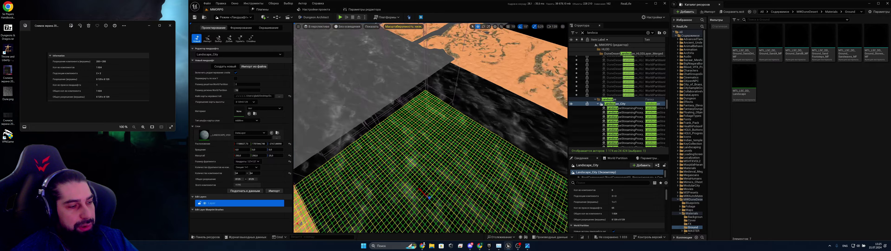
# - Move the new landscape preview grid onto the city area of the desert terrain
pyautogui.press('w')
pyautogui.moveTo(430, 128); pyautogui.dragTo(494, 116, button='right')
pyautogui.press('s')
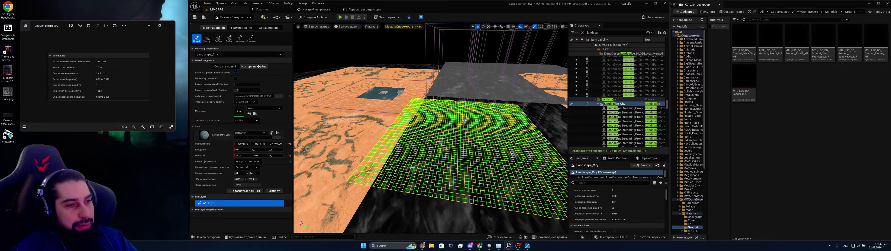
pyautogui.moveTo(431, 128); pyautogui.dragTo(462, 159, button='right')
pyautogui.press('w')
pyautogui.press('e')
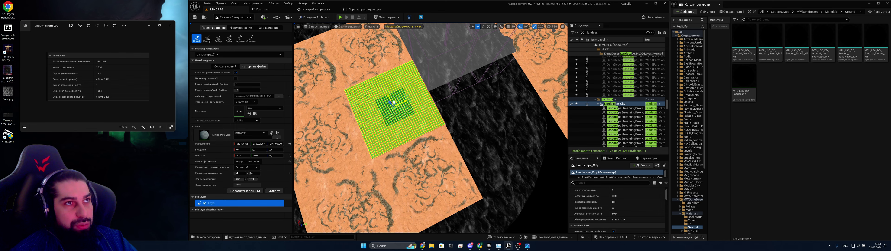
# - Switch the viewport to lit shading and compare the terrain around the city with the new landscape's preview grid
pyautogui.click(241, 28)
pyautogui.moveTo(354, 69)
pyautogui.mouseDown(button='right')
pyautogui.moveTo(312, 59)
pyautogui.moveTo(355, 66)
pyautogui.mouseUp(button='right')
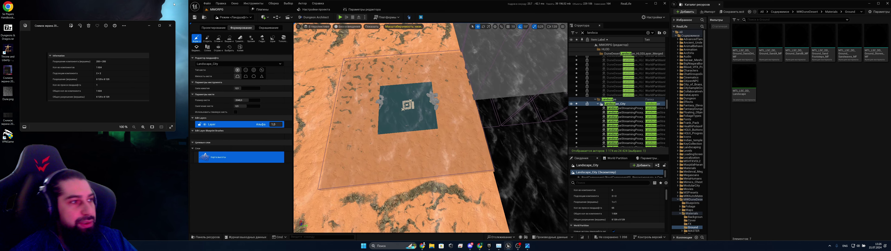
pyautogui.click(213, 28)
pyautogui.moveTo(346, 104); pyautogui.dragTo(360, 57, button='right')
pyautogui.press('w')
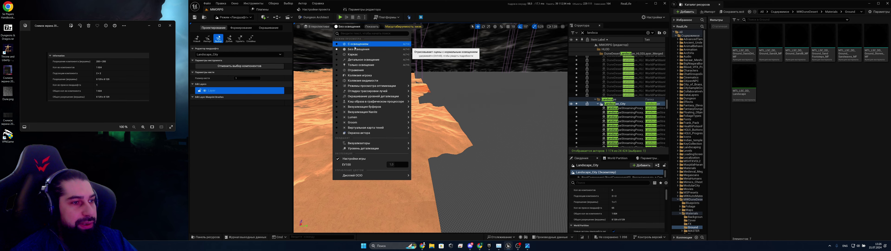
pyautogui.press('w')
pyautogui.moveTo(431, 127); pyautogui.dragTo(399, 85, button='right')
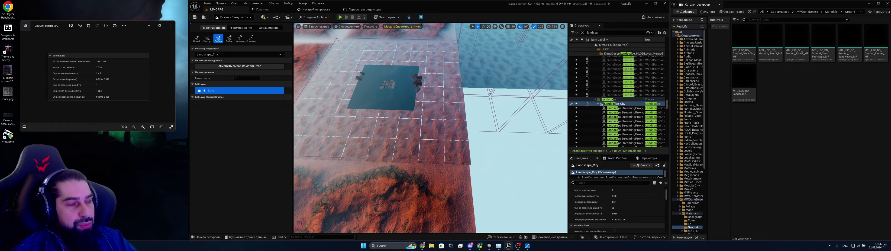
pyautogui.click(196, 38)
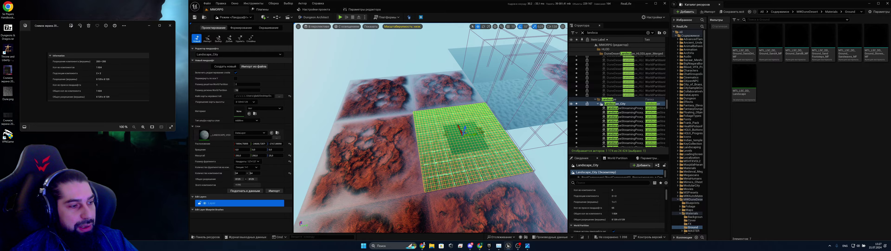
# - Set the new landscape's section size to 255x255 quads and its sections per component to 2x2
pyautogui.press('w')
pyautogui.moveTo(430, 127); pyautogui.dragTo(463, 155, button='right')
pyautogui.press('w')
pyautogui.press('s')
pyautogui.press('w')
pyautogui.press('s')
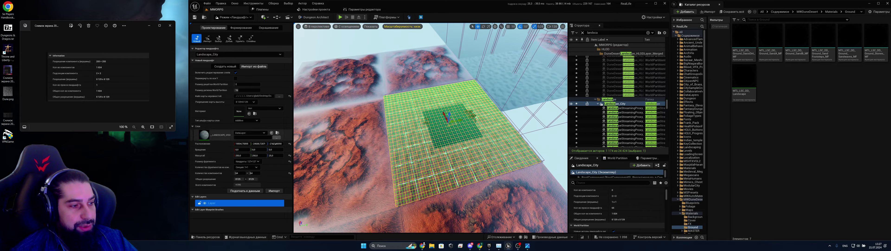
pyautogui.click(248, 161)
pyautogui.click(256, 192)
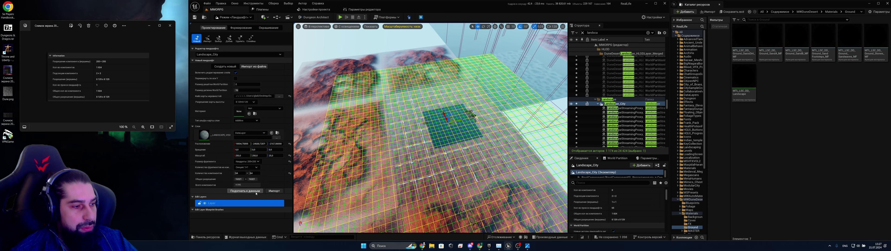
pyautogui.click(247, 167)
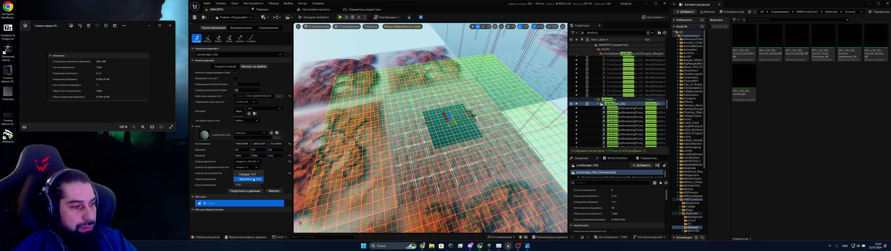
pyautogui.click(248, 177)
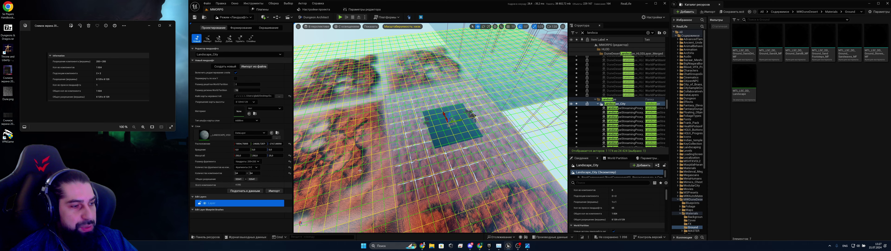
# - Set the new landscape's X and Y scale to 300
pyautogui.press('s')
pyautogui.moveTo(360, 170); pyautogui.dragTo(419, 176, button='right')
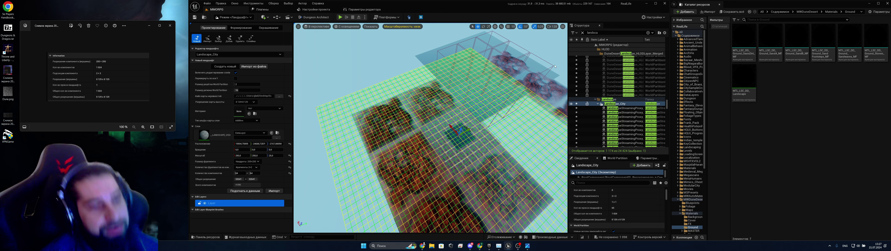
pyautogui.click(242, 155)
pyautogui.write('3')
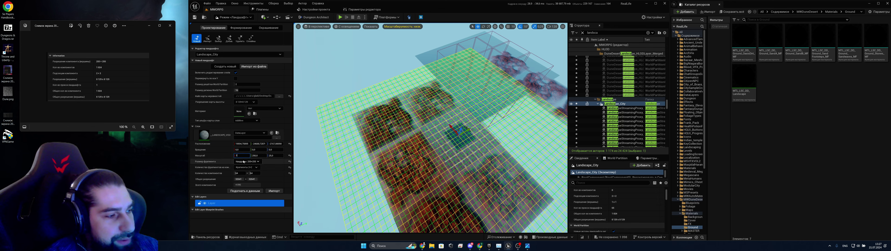
pyautogui.write('00')
pyautogui.press('Tab')
pyautogui.write('3')
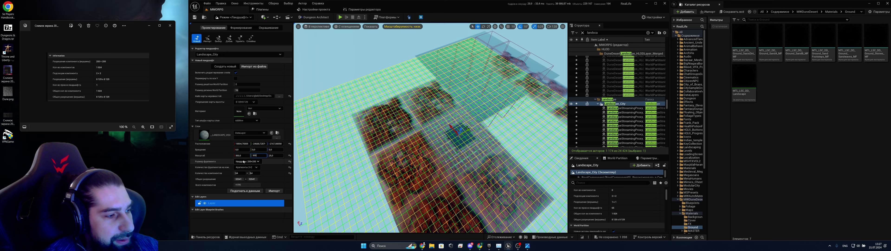
pyautogui.press('Tab')
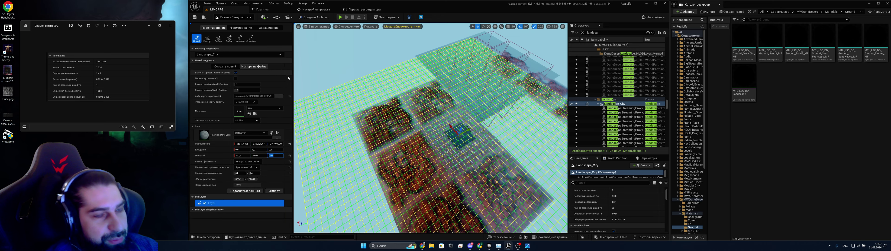
# - Raise the new landscape's X and Y scale to 350
pyautogui.moveTo(397, 104); pyautogui.dragTo(384, 112, button='right')
pyautogui.moveTo(431, 169); pyautogui.dragTo(433, 173, button='right')
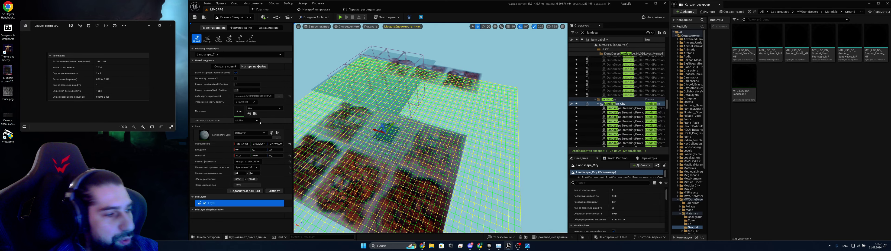
pyautogui.click(240, 156)
pyautogui.write('350')
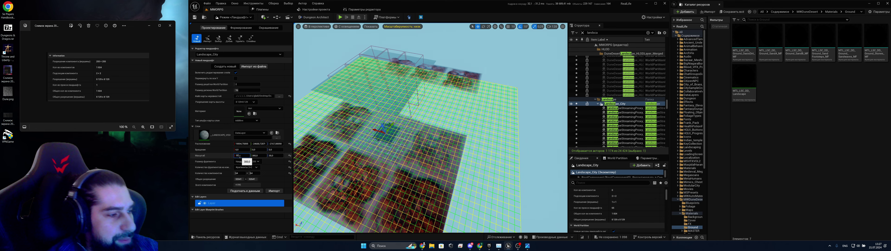
pyautogui.press('Tab')
pyautogui.write('350')
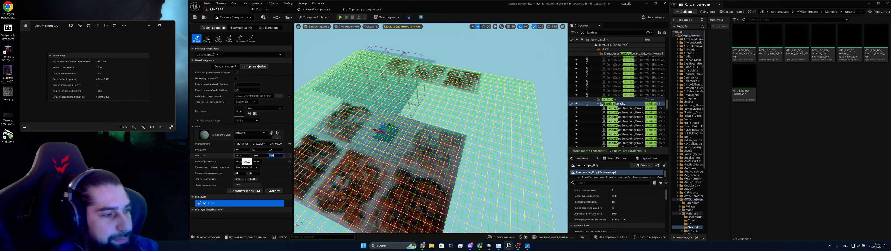
# - Increase the new landscape's X and Y scale to 400
pyautogui.moveTo(398, 139); pyautogui.dragTo(312, 139, button='right')
pyautogui.moveTo(429, 138); pyautogui.dragTo(429, 138, button='right')
pyautogui.click(241, 155)
pyautogui.write('400')
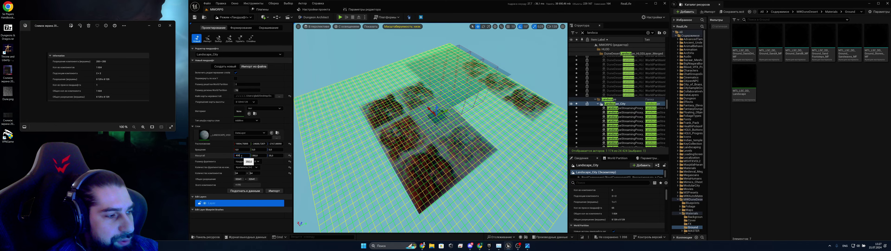
pyautogui.press('Tab')
pyautogui.write('4')
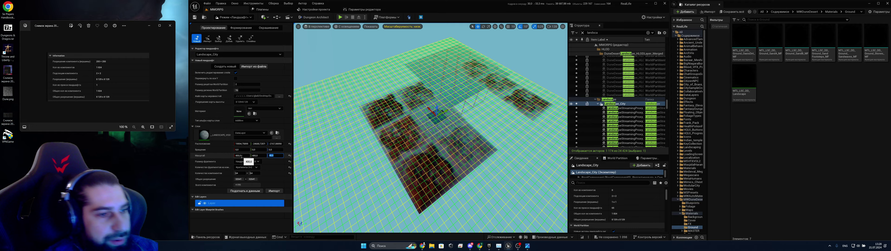
# - Examine the enlarged preview grid against the desert terrain from the ground and above, and check the material assigned to Landscape_City
pyautogui.moveTo(415, 139)
pyautogui.mouseDown(button='right')
pyautogui.moveTo(436, 101)
pyautogui.moveTo(433, 107)
pyautogui.moveTo(387, 79)
pyautogui.moveTo(436, 114)
pyautogui.moveTo(429, 139)
pyautogui.mouseUp(button='right')
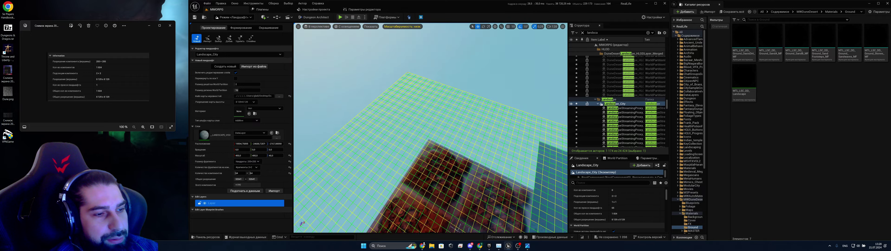
pyautogui.moveTo(429, 138); pyautogui.dragTo(430, 138, button='right')
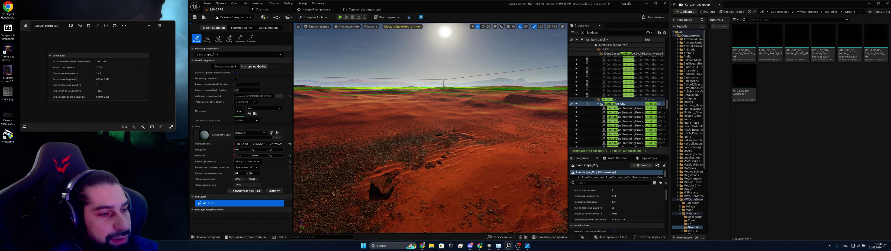
pyautogui.press('w')
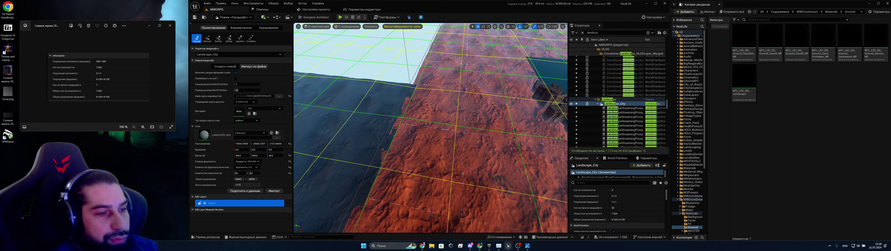
pyautogui.moveTo(430, 127); pyautogui.dragTo(412, 88, button='right')
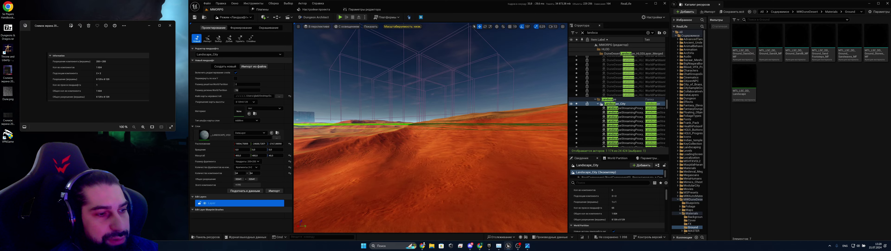
pyautogui.press('w')
pyautogui.moveTo(431, 127); pyautogui.dragTo(484, 97, button='right')
pyautogui.press('w')
pyautogui.press('e')
pyautogui.press('e')
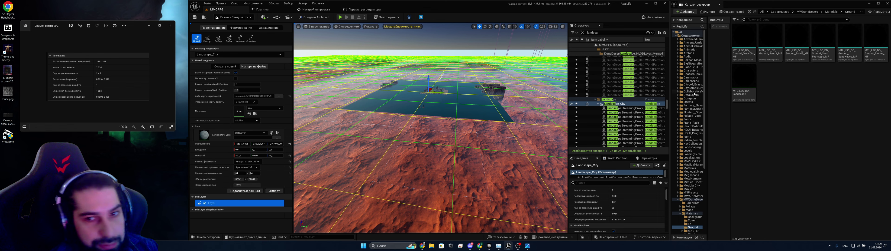
pyautogui.scroll(-10, 619, 204)
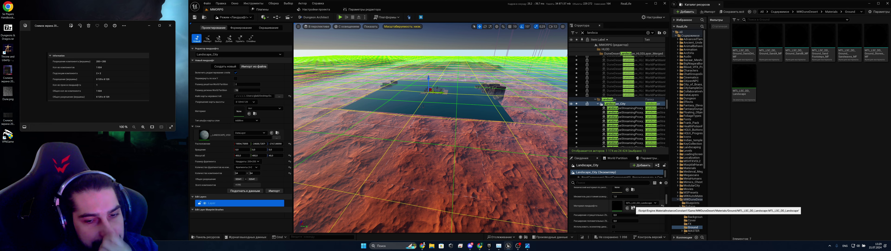
# - Switch the viewport to unlit shading
pyautogui.click(280, 190)
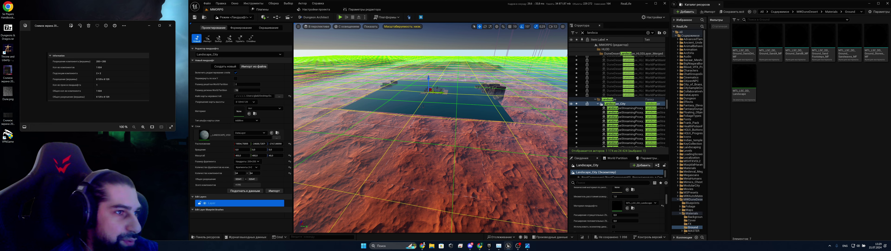
pyautogui.click(352, 27)
pyautogui.click(349, 44)
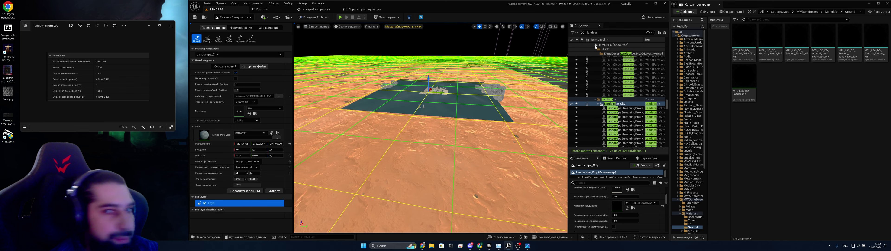
# - Check the engine scalability settings and import the new landscape from the heightmap file
pyautogui.click(663, 18)
pyautogui.moveTo(677, 93)
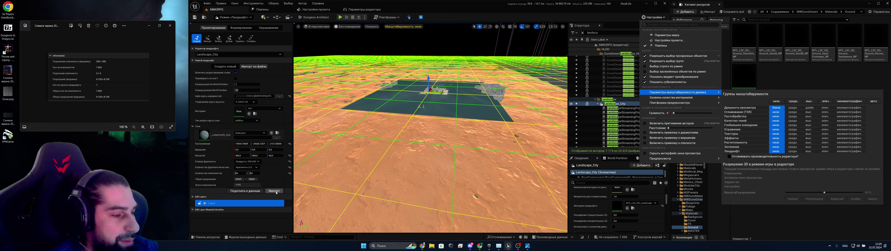
pyautogui.click(274, 191)
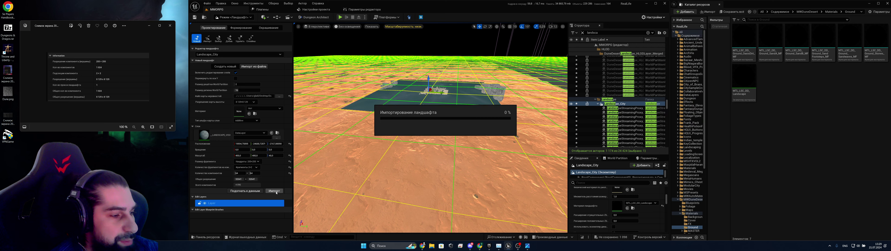